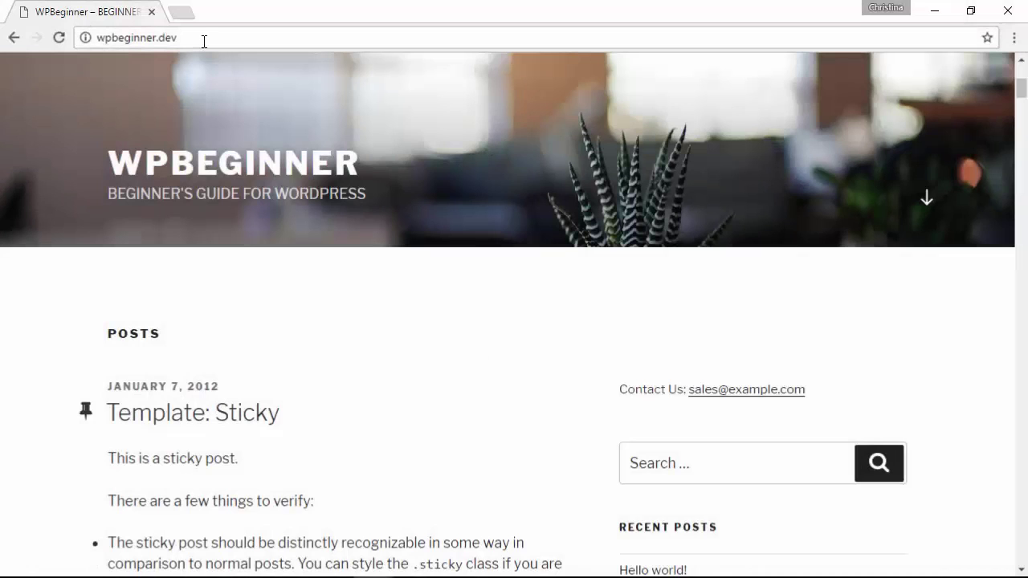
- Log into the wpbeginner.dev admin at /admin with the site username and password
{"action": "left_click", "coordinate": [204, 41]}
{"action": "left_click", "coordinate": [204, 42]}
{"action": "type", "text": "/admi"}
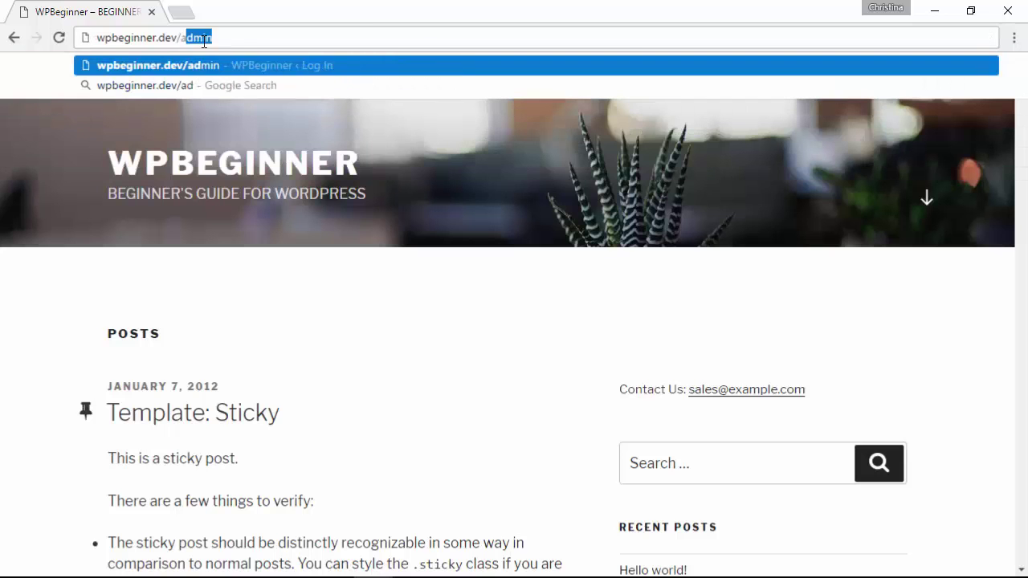
{"action": "type", "text": "n"}
{"action": "key", "text": "Return"}
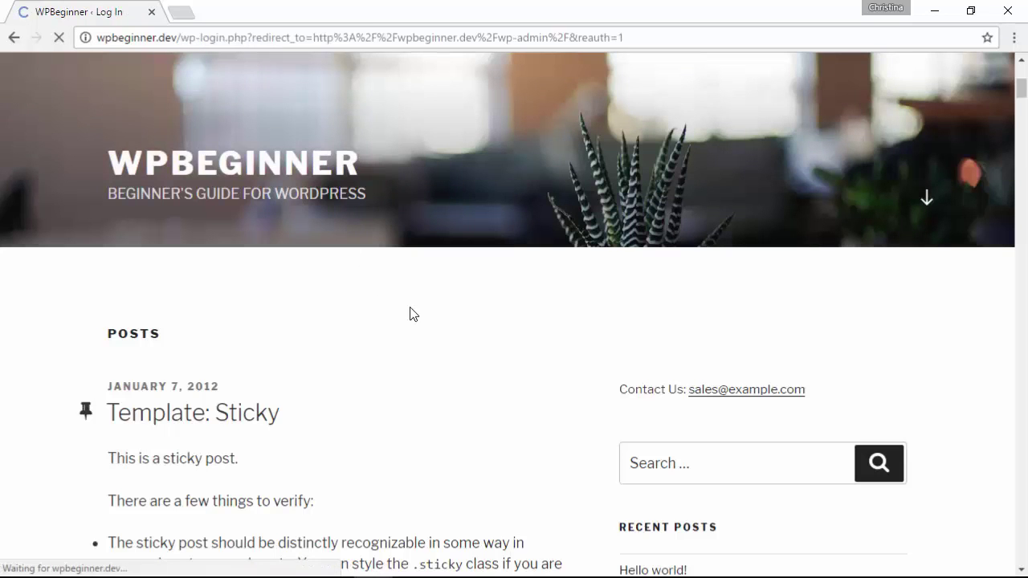
{"action": "type", "text": "wpbeginner"}
{"action": "key", "text": "Tab"}
{"action": "type", "text": "password"}
{"action": "key", "text": "Return"}
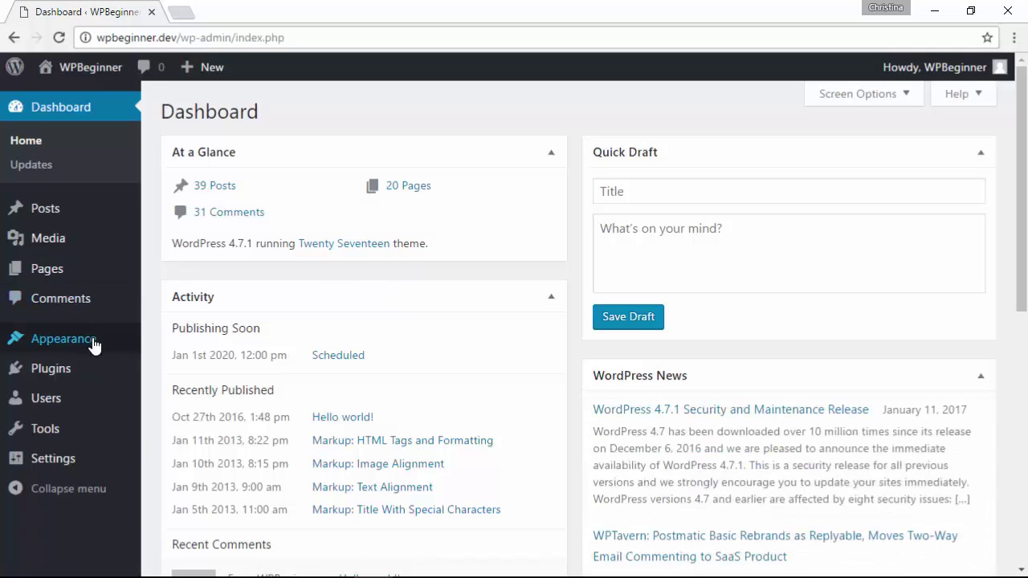
- Search Plugins > Add New for 'Wpforms', then install and activate Contact Form by WPForms
{"action": "mouse_move", "coordinate": [69, 374]}
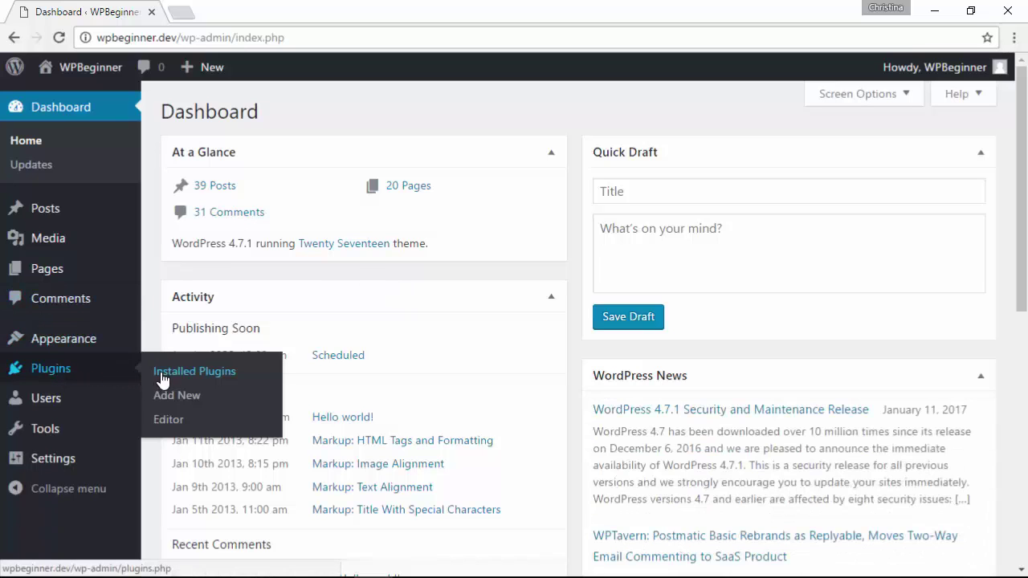
{"action": "left_click", "coordinate": [172, 400]}
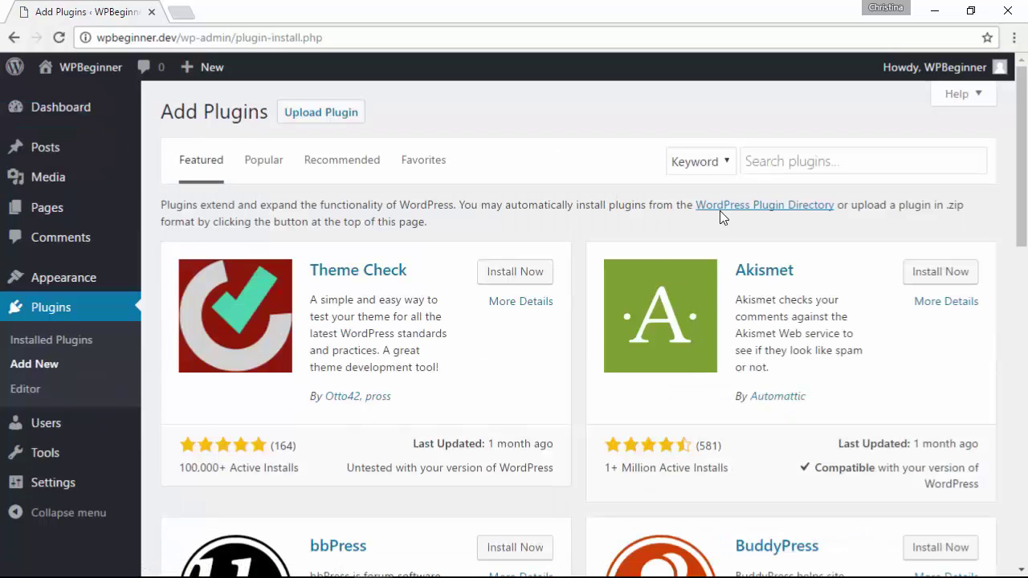
{"action": "left_click", "coordinate": [767, 159]}
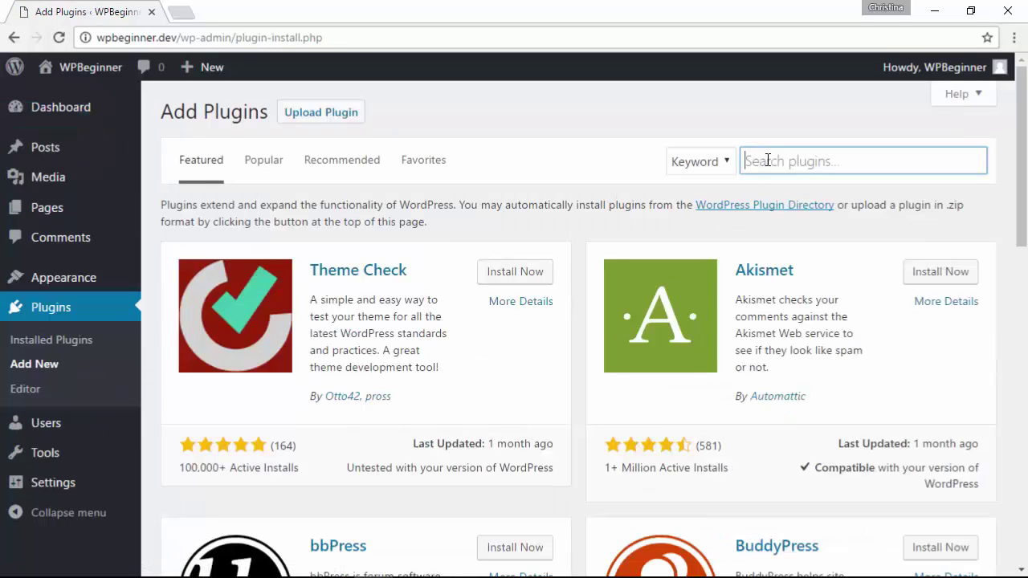
{"action": "type", "text": "Wpforms"}
{"action": "left_click", "coordinate": [510, 251]}
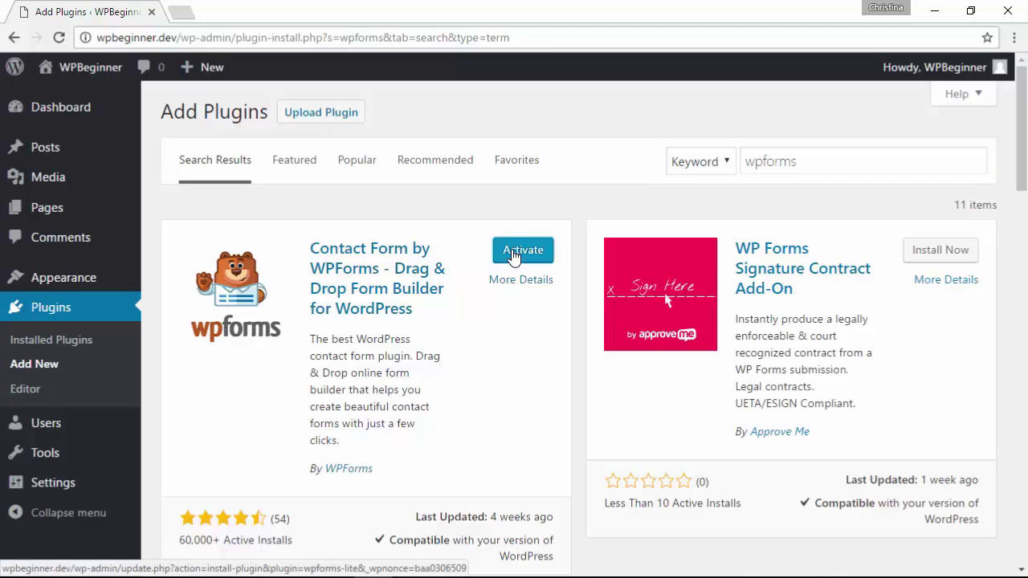
{"action": "left_click", "coordinate": [513, 253]}
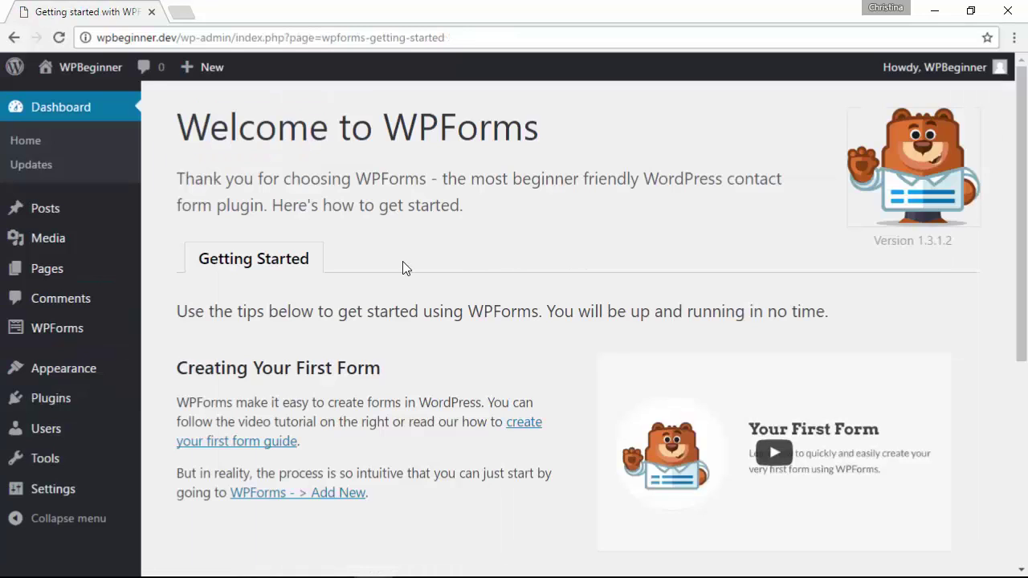
- From WPForms > Add New, browse the templates and create a Simple Contact Form
{"action": "mouse_move", "coordinate": [62, 336]}
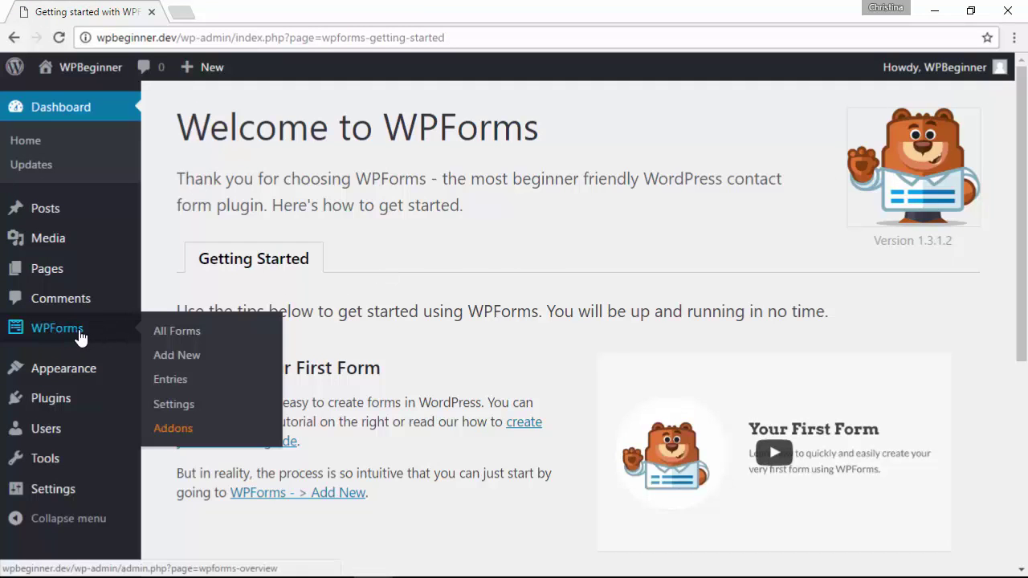
{"action": "left_click", "coordinate": [172, 363]}
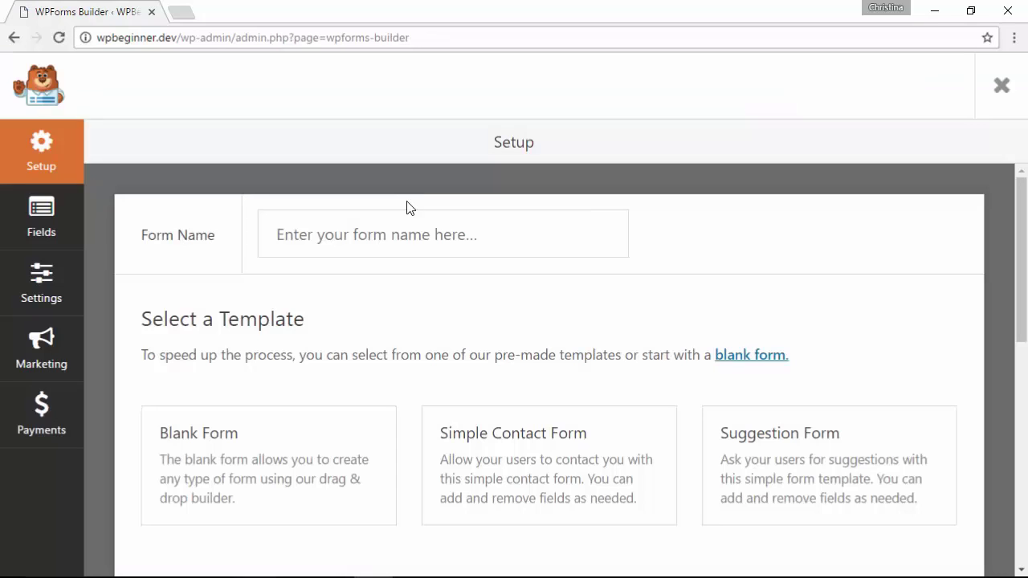
{"action": "scroll", "coordinate": [237, 229], "scroll_direction": "down", "scroll_amount": 1}
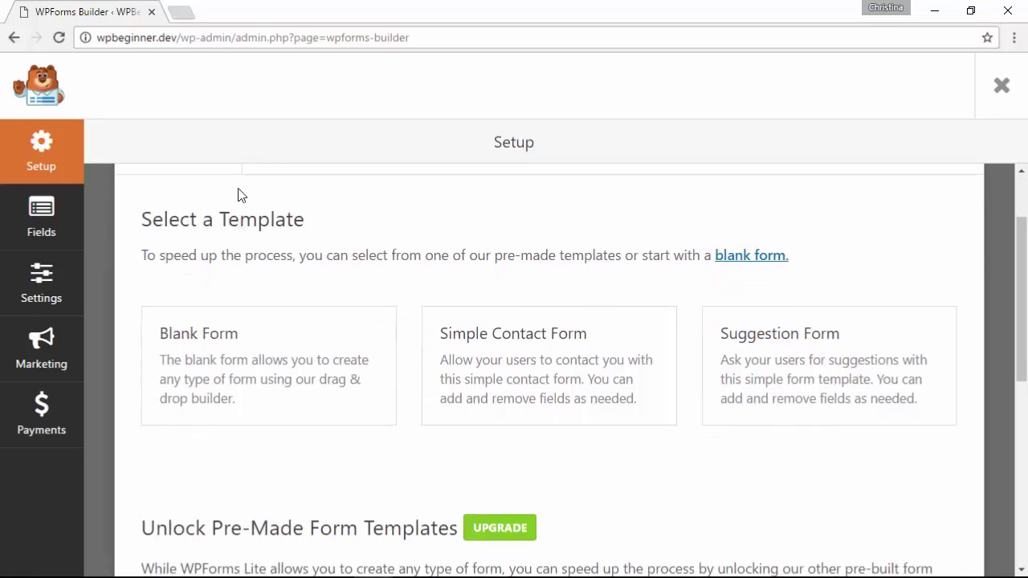
{"action": "mouse_move", "coordinate": [226, 333]}
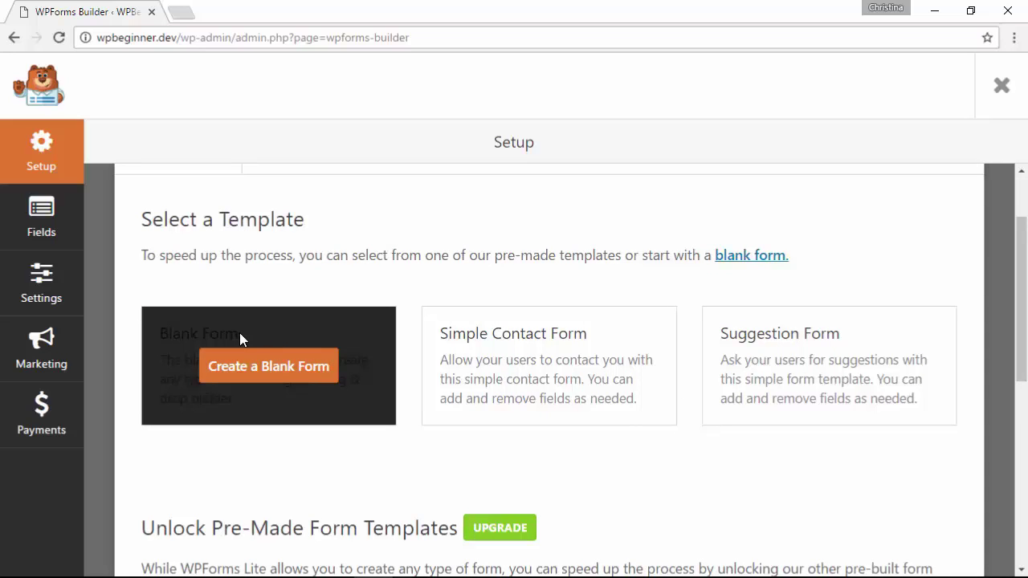
{"action": "mouse_move", "coordinate": [743, 296]}
{"action": "mouse_move", "coordinate": [514, 333]}
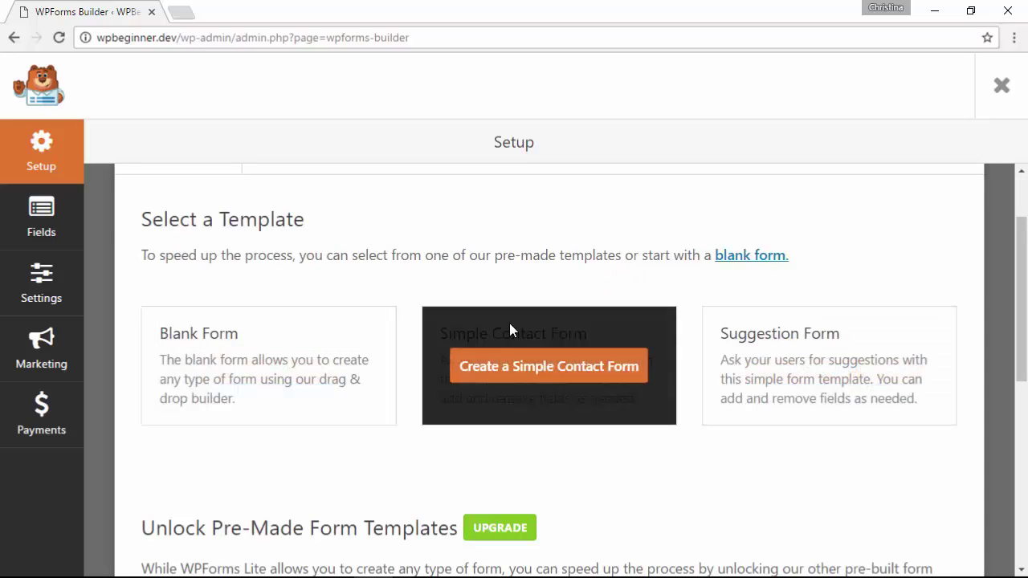
{"action": "scroll", "coordinate": [415, 287], "scroll_direction": "down", "scroll_amount": 2}
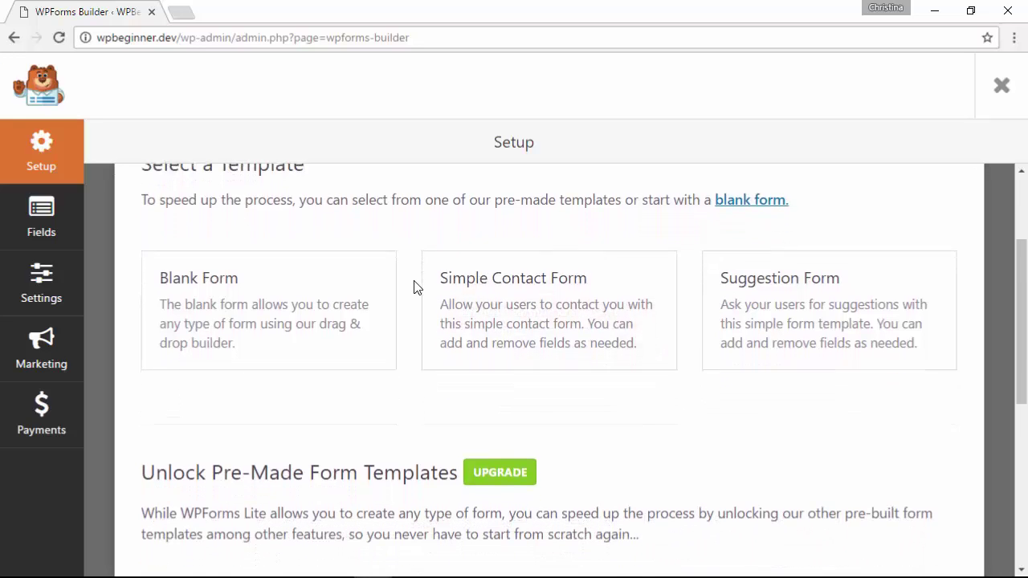
{"action": "scroll", "coordinate": [415, 288], "scroll_direction": "down", "scroll_amount": 3}
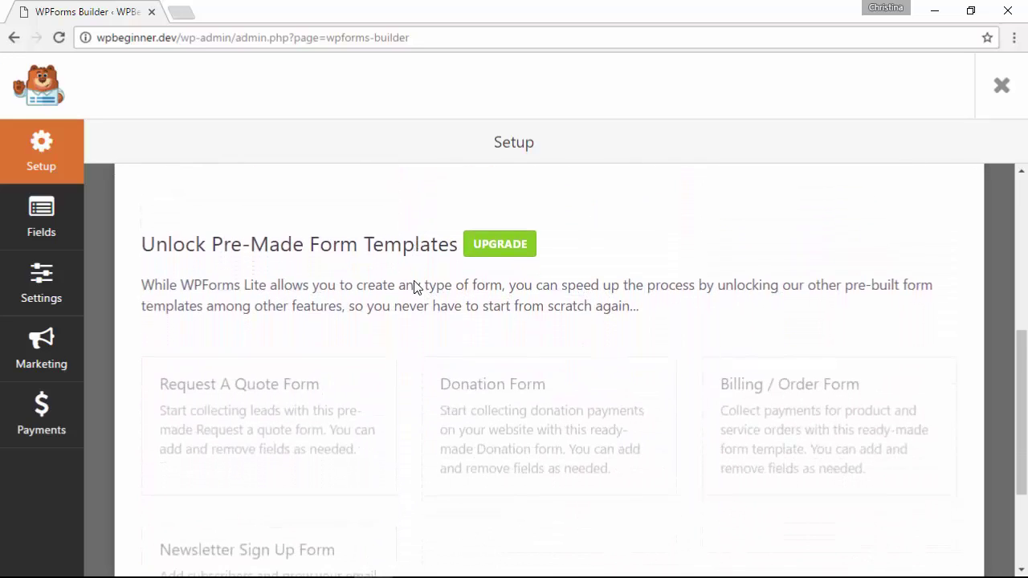
{"action": "scroll", "coordinate": [415, 287], "scroll_direction": "down", "scroll_amount": 2}
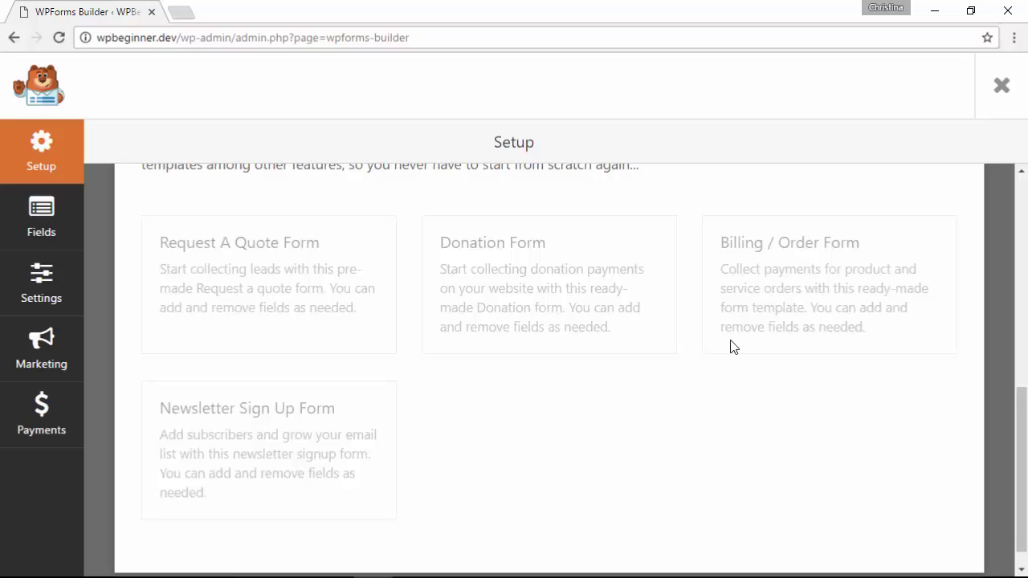
{"action": "scroll", "coordinate": [701, 351], "scroll_direction": "down", "scroll_amount": 1}
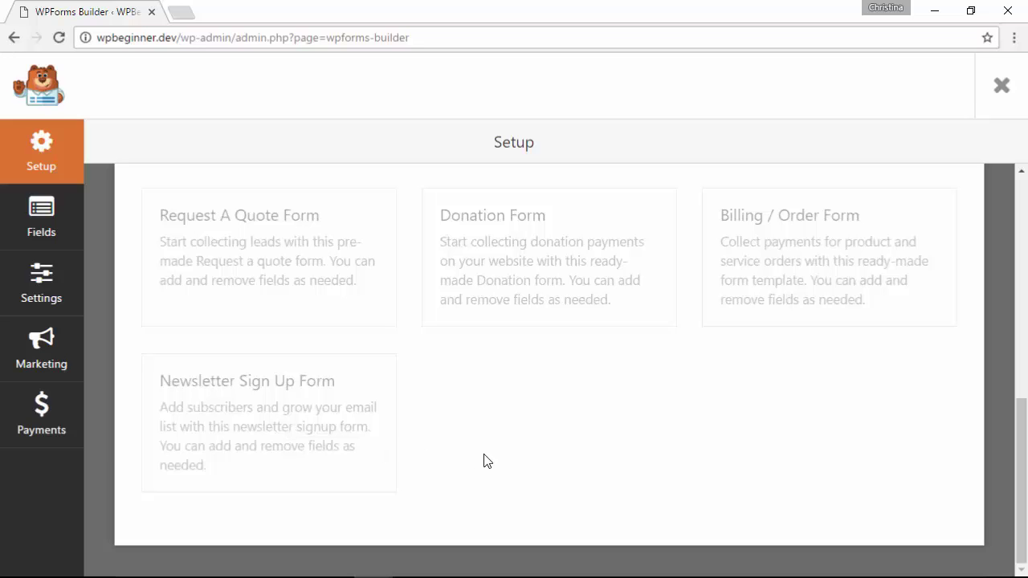
{"action": "scroll", "coordinate": [484, 460], "scroll_direction": "up", "scroll_amount": 1}
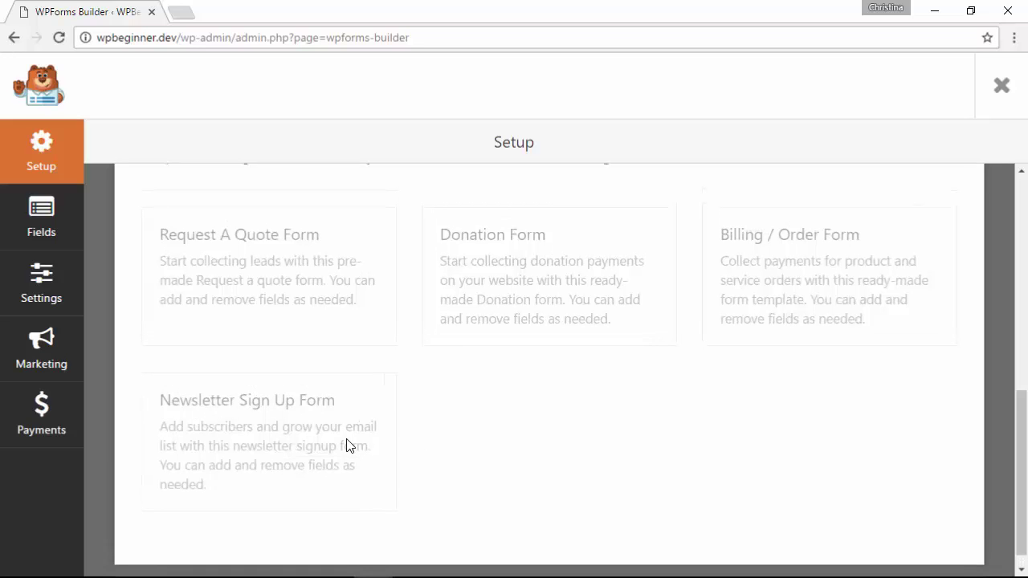
{"action": "scroll", "coordinate": [487, 408], "scroll_direction": "up", "scroll_amount": 5}
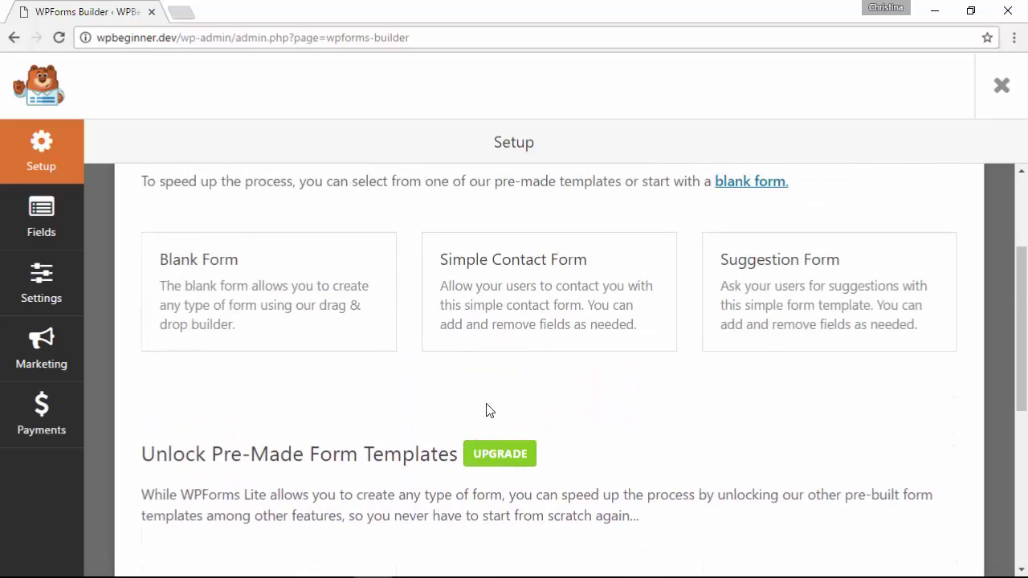
{"action": "left_click", "coordinate": [560, 305]}
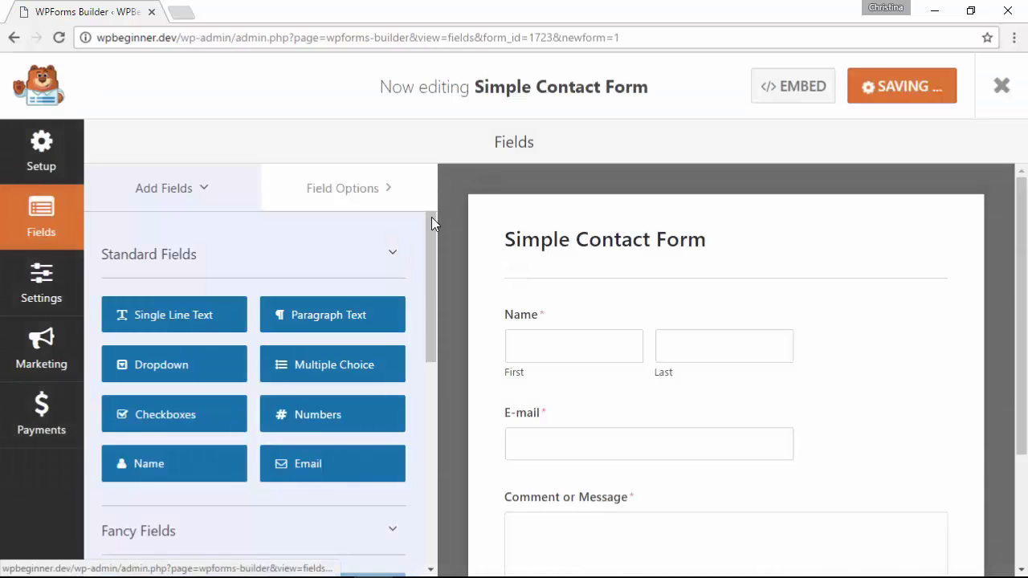
- Change the form title from 'Simple Contact Form' to 'Contact Us' in General settings
{"action": "left_click", "coordinate": [570, 249]}
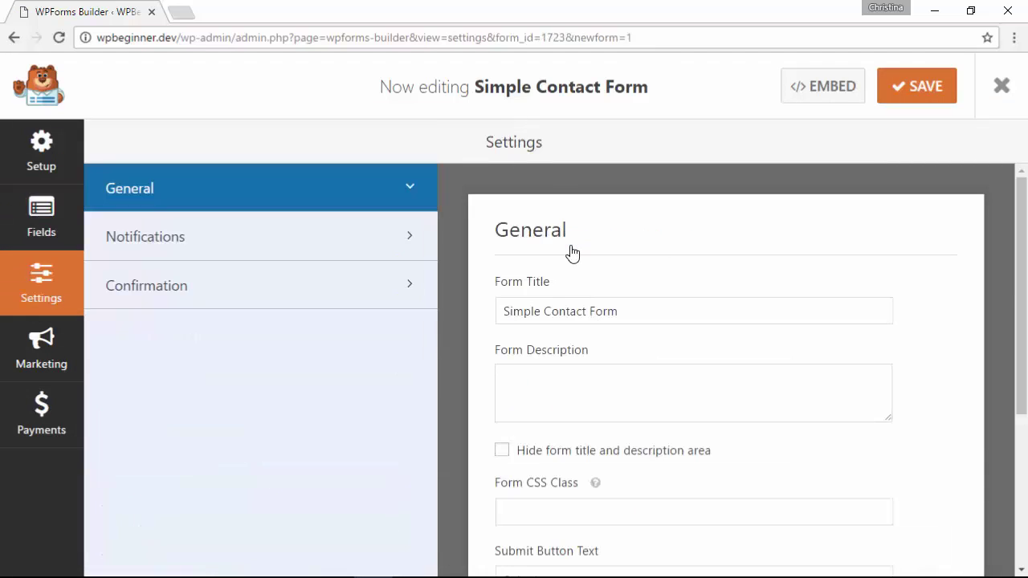
{"action": "left_click_drag", "start_coordinate": [544, 312], "coordinate": [465, 314]}
{"action": "key", "text": "BackSpace"}
{"action": "key", "text": "End"}
{"action": "key", "text": "BackSpace"}
{"action": "key", "text": "BackSpace"}
{"action": "key", "text": "BackSpace"}
{"action": "key", "text": "BackSpace"}
{"action": "type", "text": "Us"}
- Replace the 'Submit' button text with 'Get In Touch'
{"action": "scroll", "coordinate": [529, 379], "scroll_direction": "down", "scroll_amount": 1}
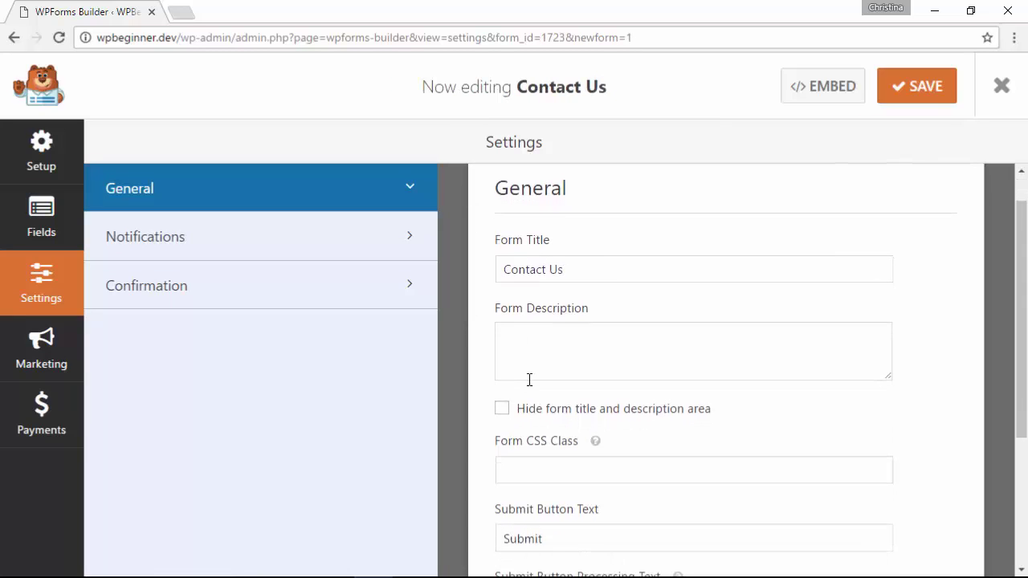
{"action": "scroll", "coordinate": [477, 377], "scroll_direction": "down", "scroll_amount": 3}
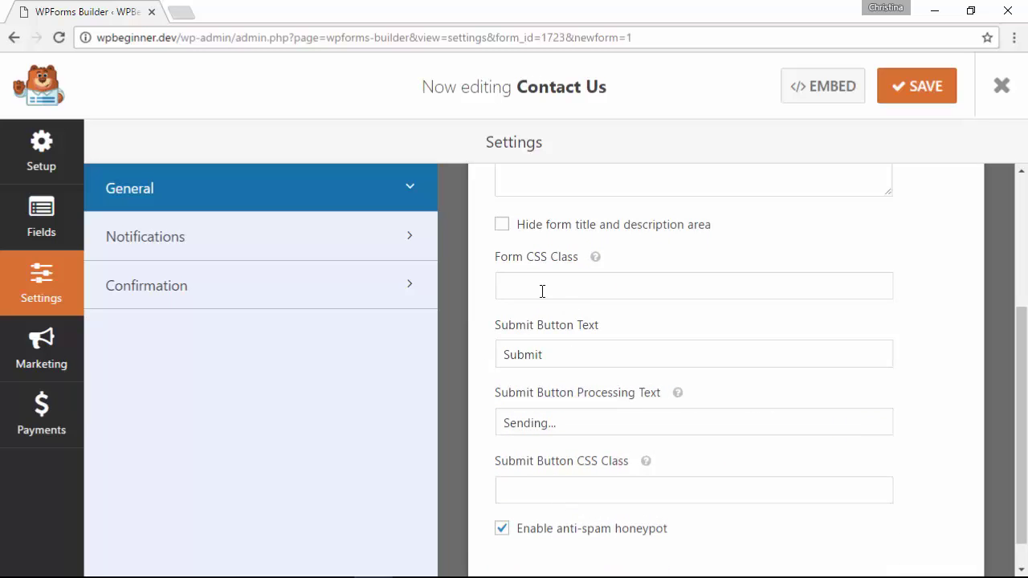
{"action": "left_click_drag", "start_coordinate": [558, 355], "coordinate": [500, 362]}
{"action": "type", "text": "C"}
{"action": "type", "text": "et In Touch"}
{"action": "scroll", "coordinate": [522, 401], "scroll_direction": "down", "scroll_amount": 1}
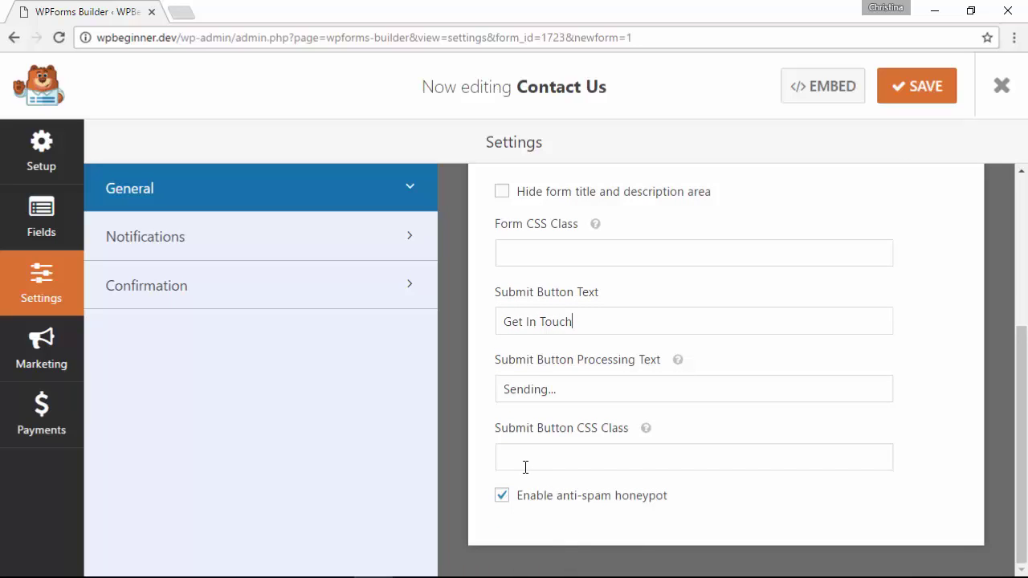
{"action": "scroll", "coordinate": [525, 467], "scroll_direction": "up", "scroll_amount": 5}
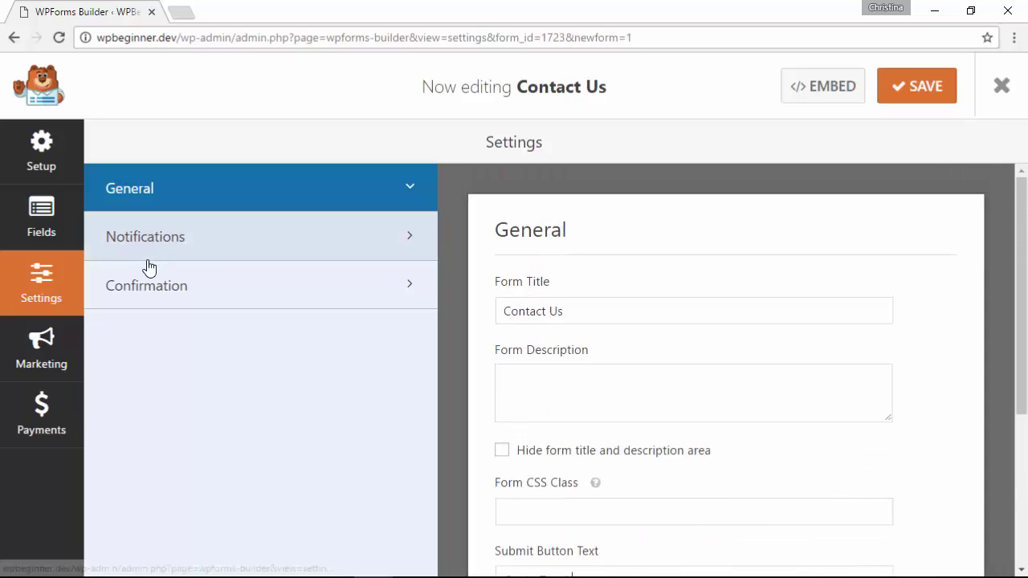
- Add a Paragraph Text field, drag it above E-mail, then delete it again
{"action": "left_click", "coordinate": [24, 231]}
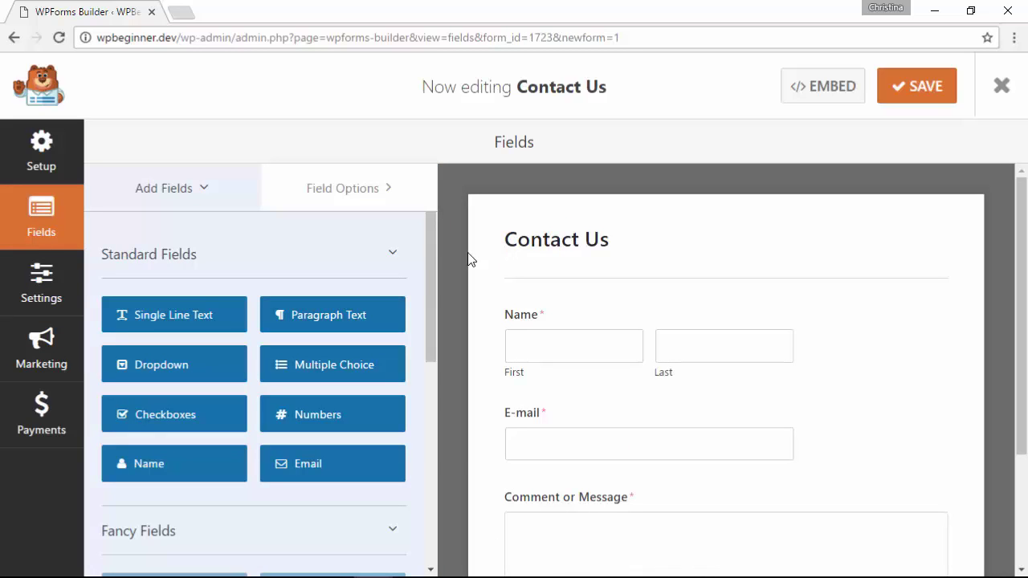
{"action": "scroll", "coordinate": [542, 431], "scroll_direction": "down", "scroll_amount": 1}
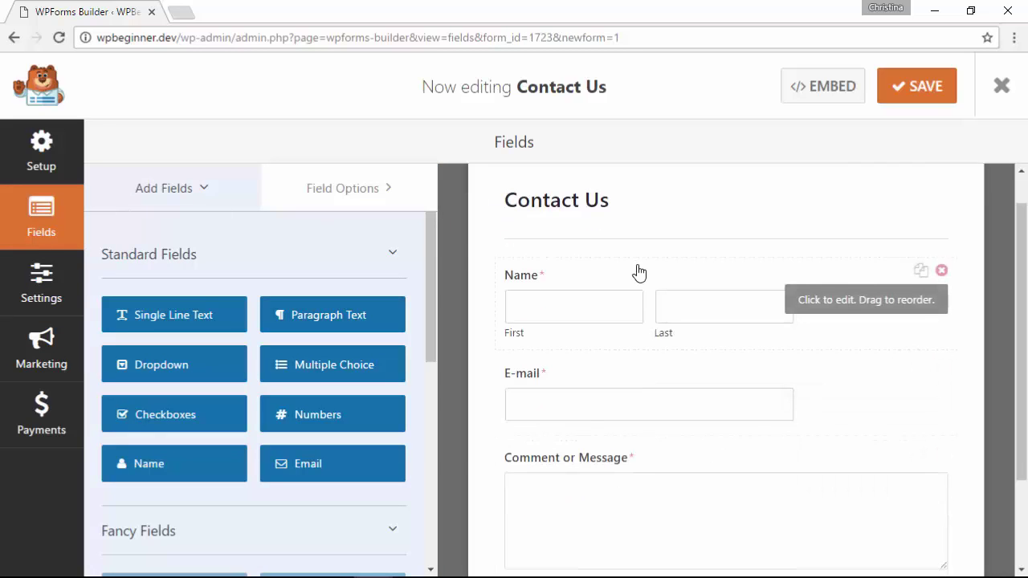
{"action": "scroll", "coordinate": [637, 273], "scroll_direction": "down", "scroll_amount": 2}
{"action": "scroll", "coordinate": [637, 272], "scroll_direction": "up", "scroll_amount": 3}
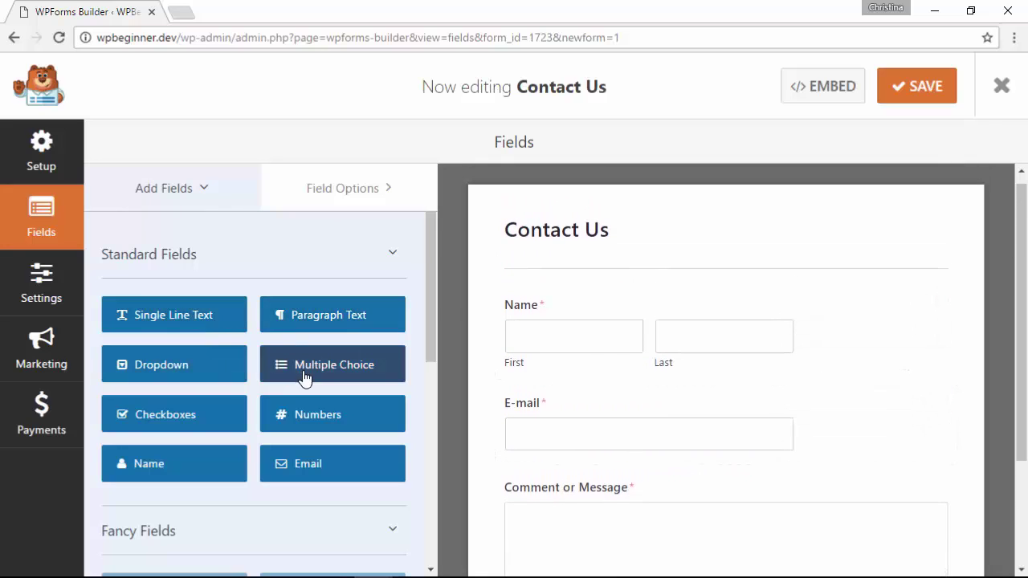
{"action": "scroll", "coordinate": [493, 404], "scroll_direction": "down", "scroll_amount": 2}
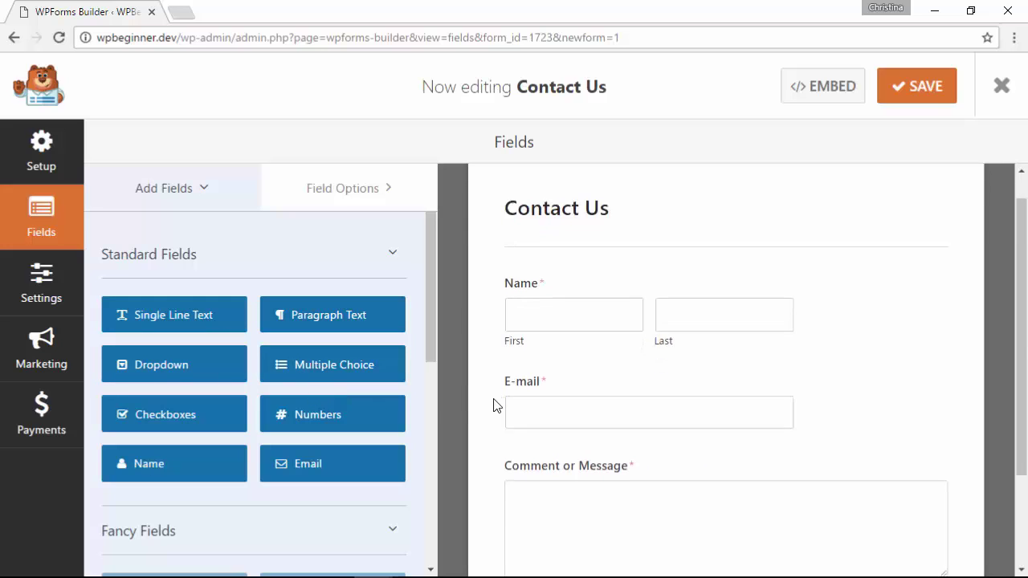
{"action": "left_click", "coordinate": [308, 321]}
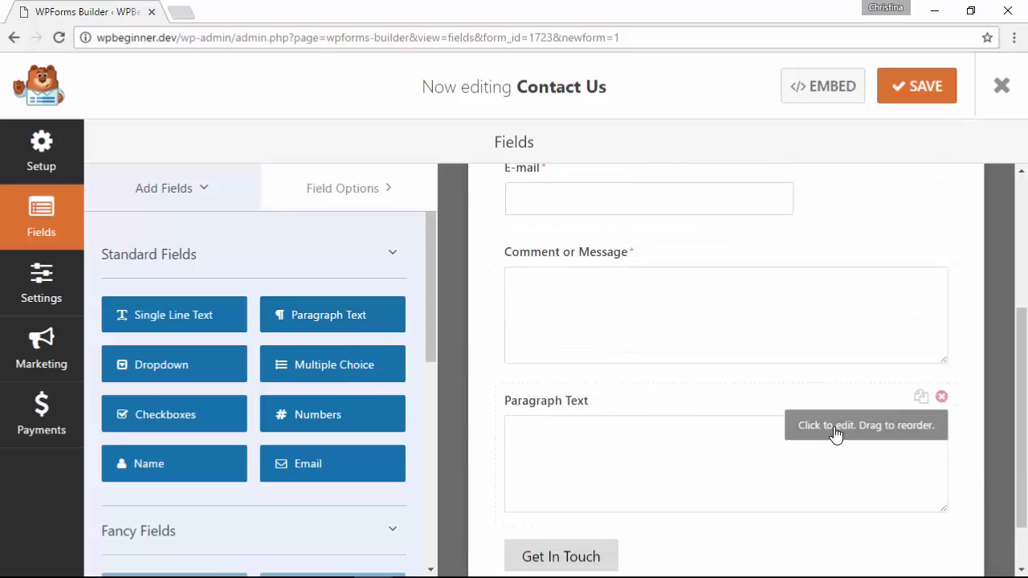
{"action": "left_click_drag", "start_coordinate": [835, 433], "coordinate": [816, 236]}
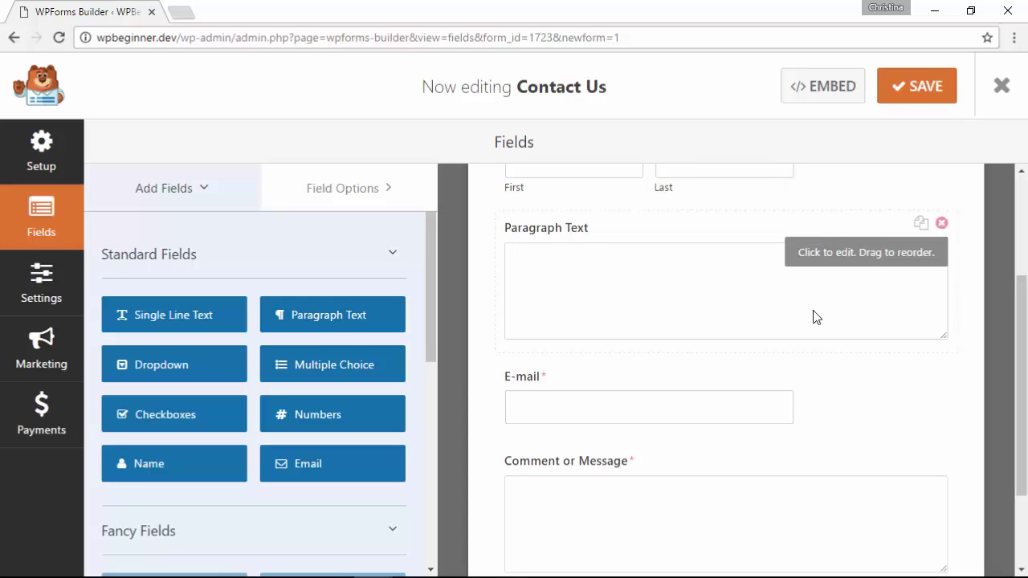
{"action": "left_click", "coordinate": [942, 225]}
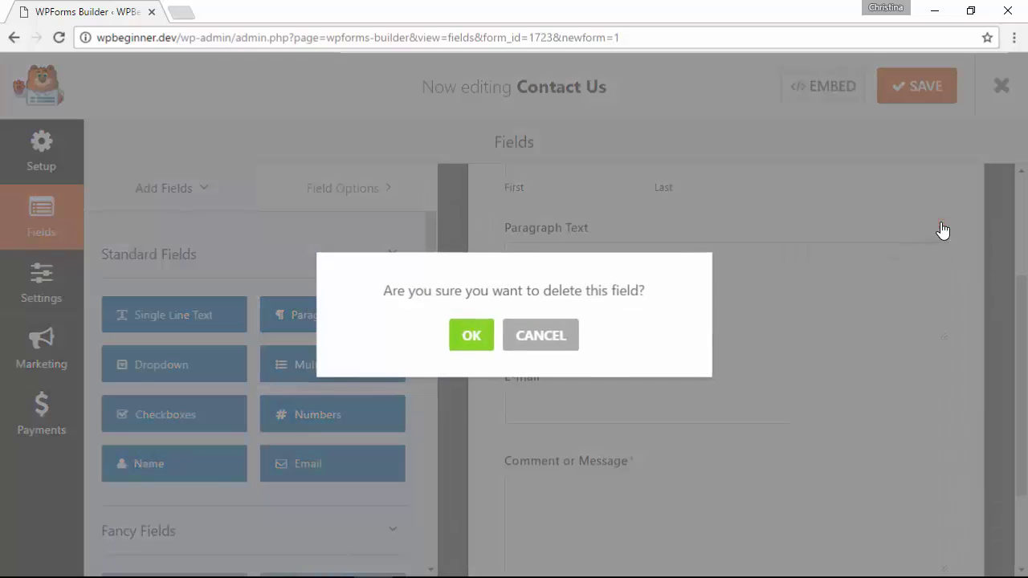
{"action": "left_click", "coordinate": [467, 341]}
- Set the Name field to Simple format and relabel Comment or Message 'We'd Love to Hear From You'
{"action": "scroll", "coordinate": [471, 397], "scroll_direction": "up", "scroll_amount": 1}
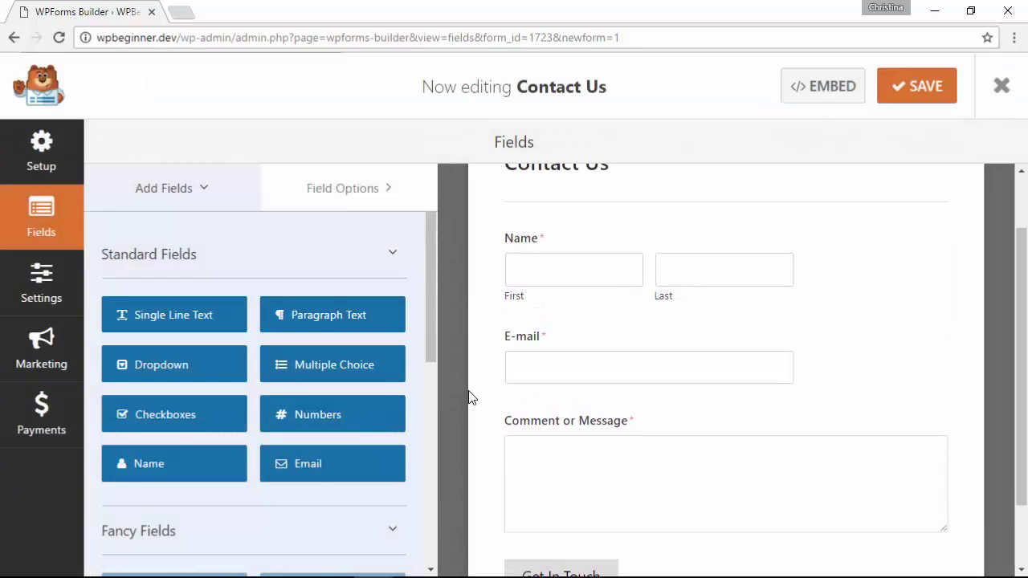
{"action": "left_click", "coordinate": [686, 276]}
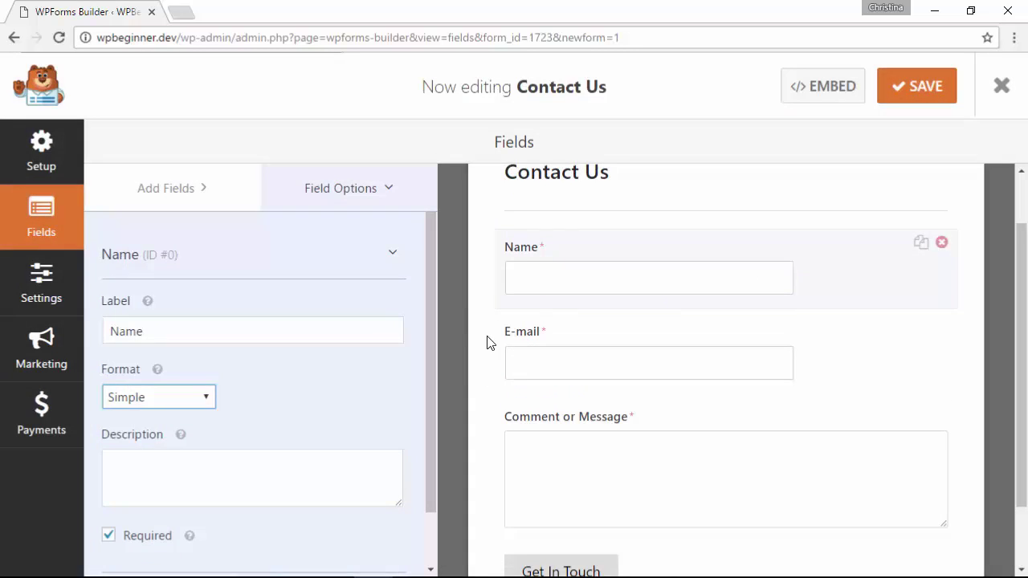
{"action": "scroll", "coordinate": [487, 343], "scroll_direction": "down", "scroll_amount": 2}
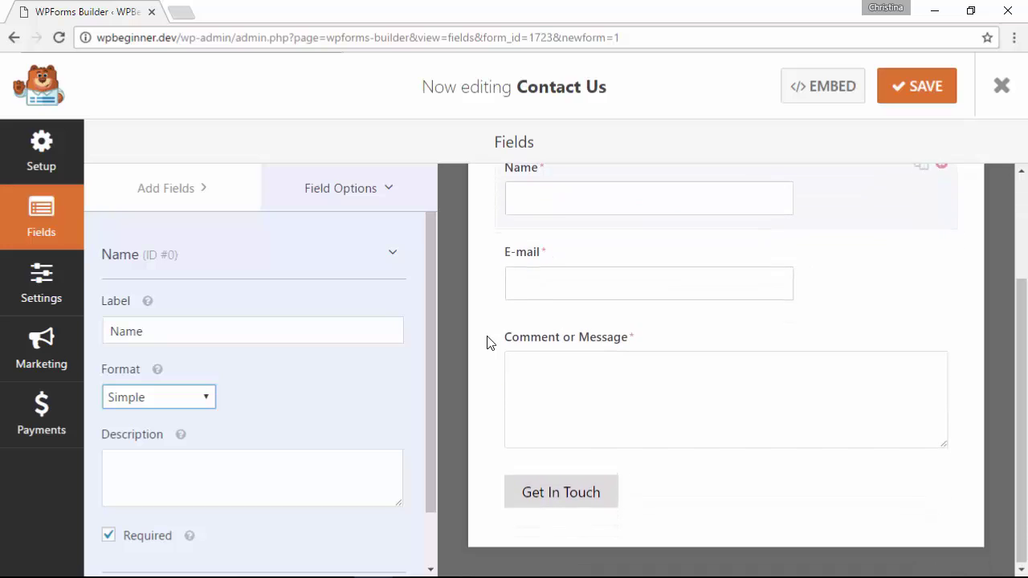
{"action": "left_click", "coordinate": [590, 341]}
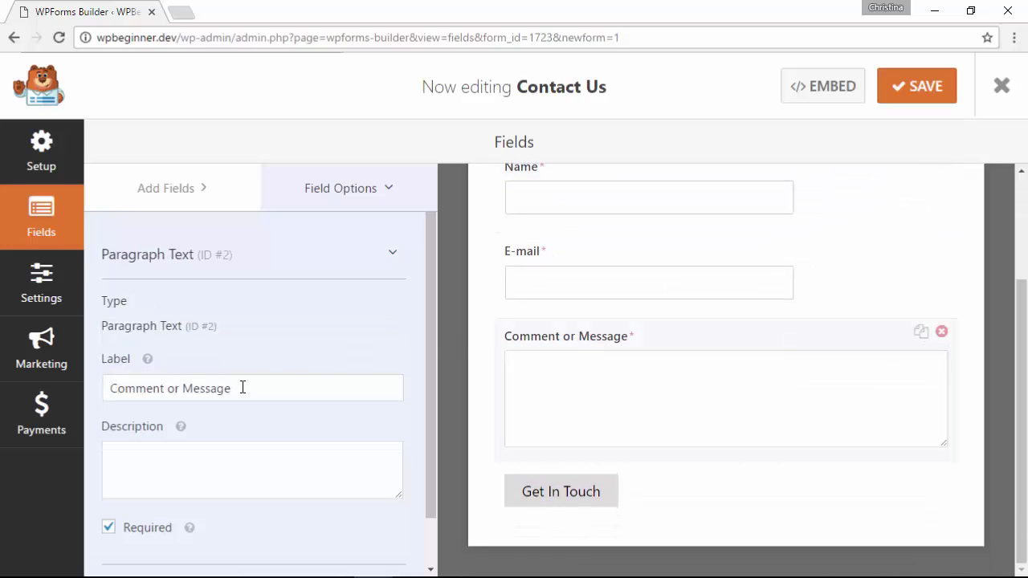
{"action": "left_click_drag", "start_coordinate": [242, 387], "coordinate": [113, 386]}
{"action": "type", "text": "We'd Love to HE"}
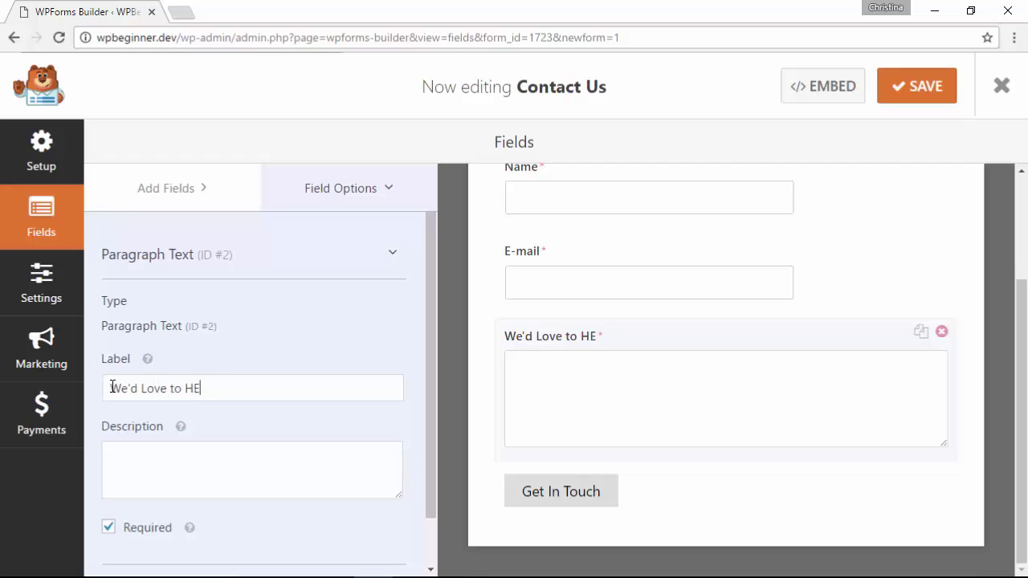
{"action": "key", "text": "BackSpace"}
{"action": "type", "text": "ear From You"}
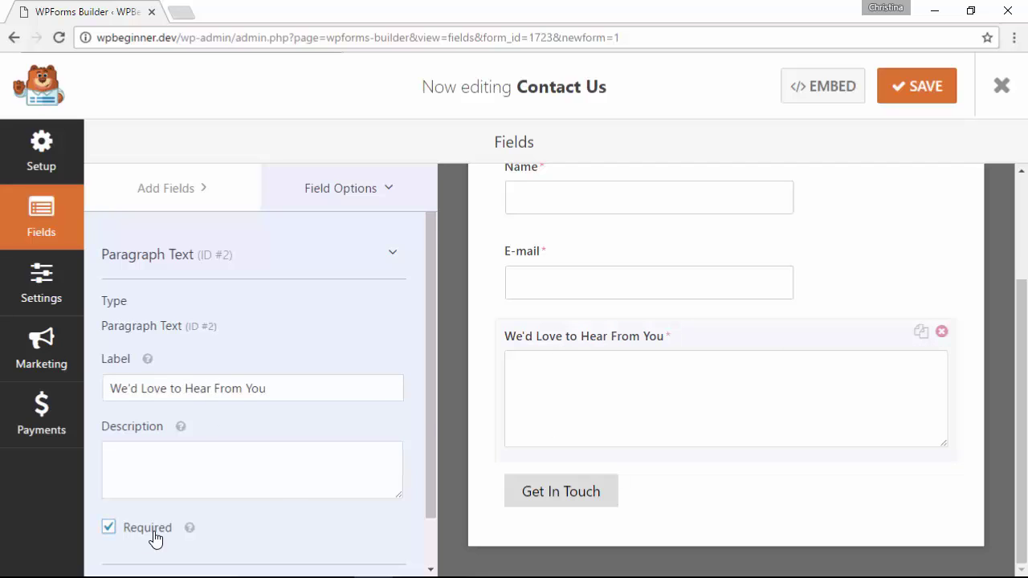
- In Notifications, replace the {admin_email} recipient with your own e-mail address
{"action": "left_click", "coordinate": [42, 292]}
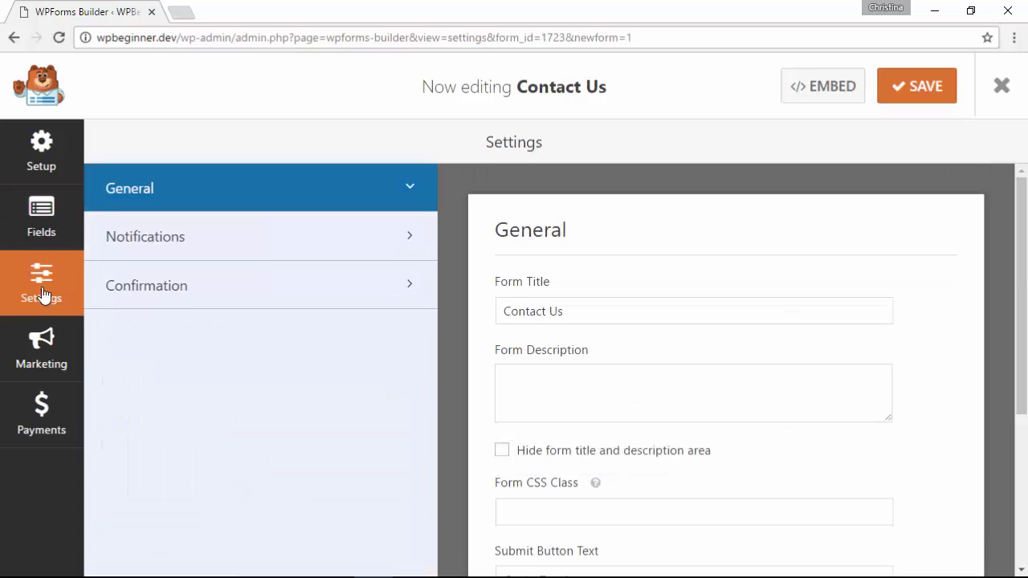
{"action": "left_click", "coordinate": [195, 241]}
{"action": "scroll", "coordinate": [458, 330], "scroll_direction": "down", "scroll_amount": 1}
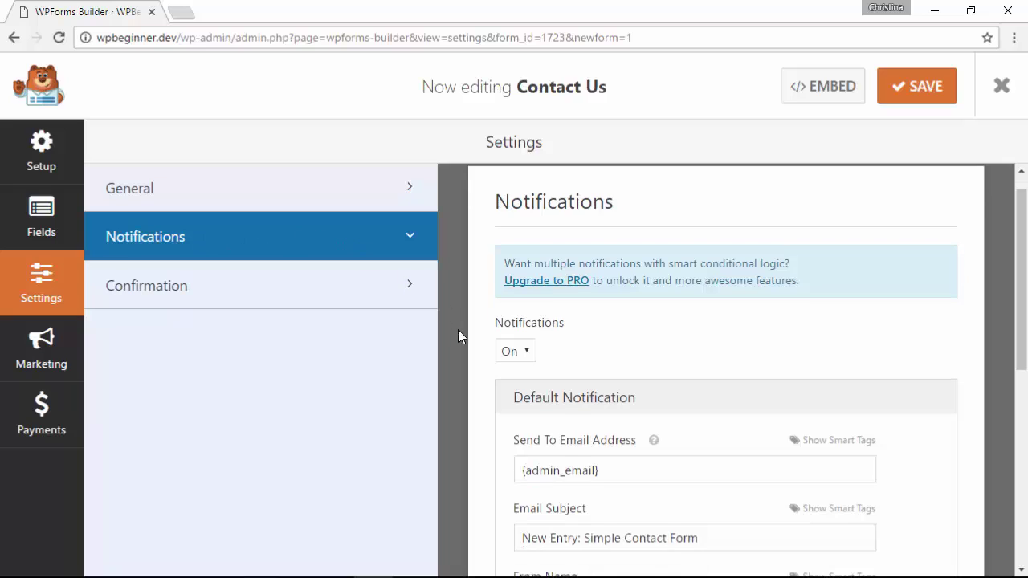
{"action": "scroll", "coordinate": [596, 444], "scroll_direction": "down", "scroll_amount": 2}
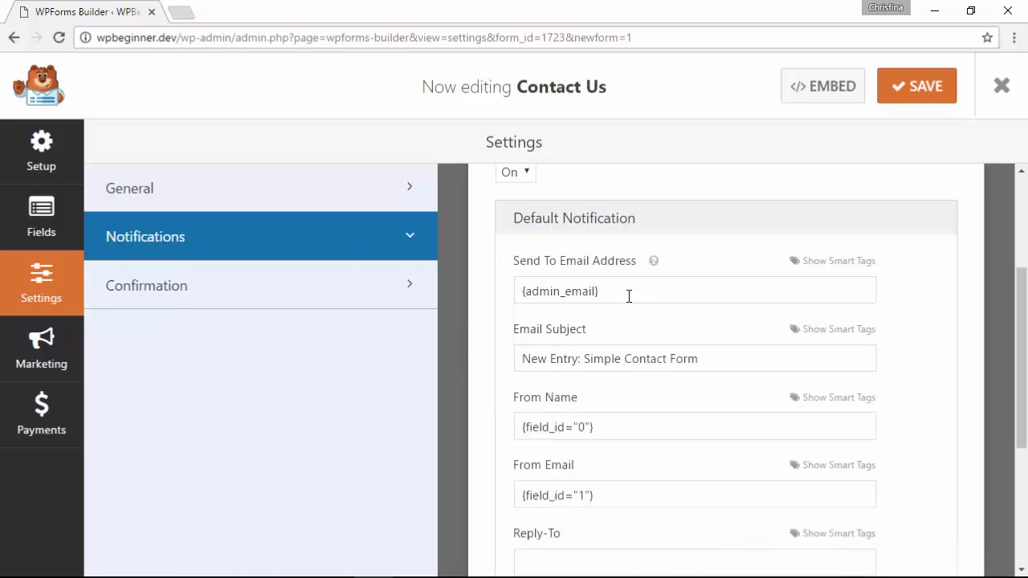
{"action": "left_click_drag", "start_coordinate": [627, 292], "coordinate": [519, 292]}
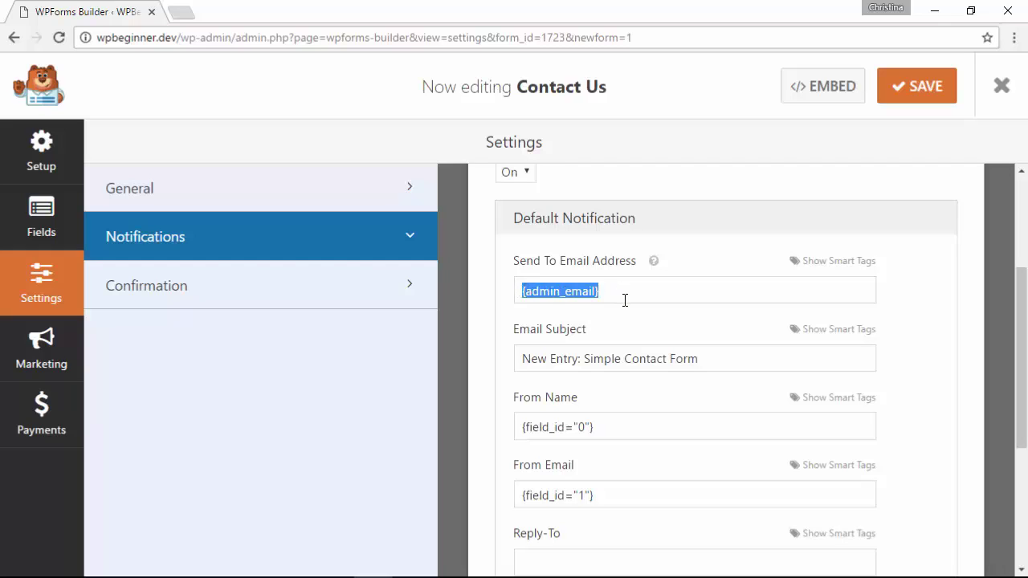
{"action": "type", "text": "wpbeginner@example.com"}
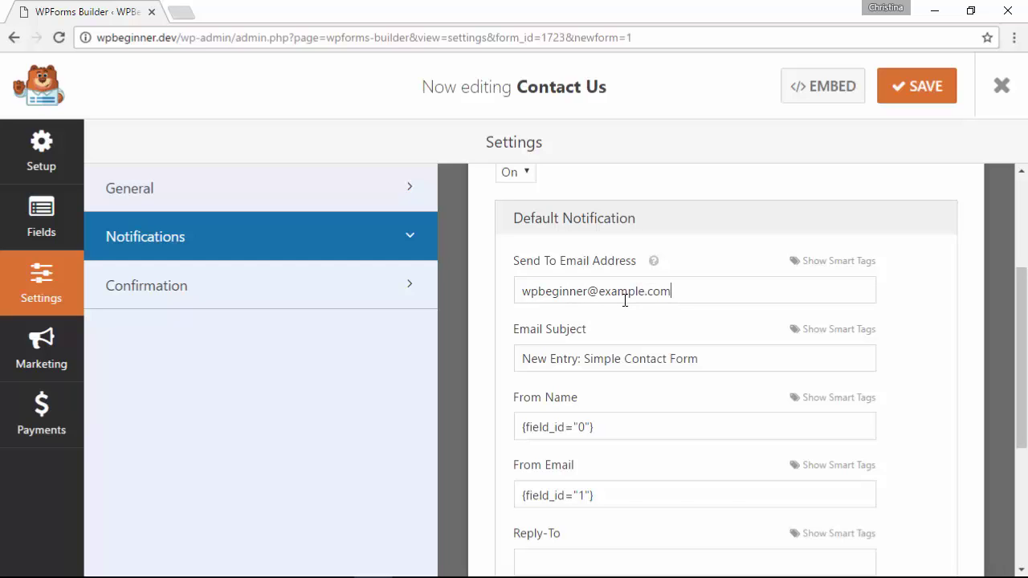
- Review the notification subject 'New Entry: Simple Contact Form' and the remaining notification fields
{"action": "scroll", "coordinate": [699, 301], "scroll_direction": "down", "scroll_amount": 1}
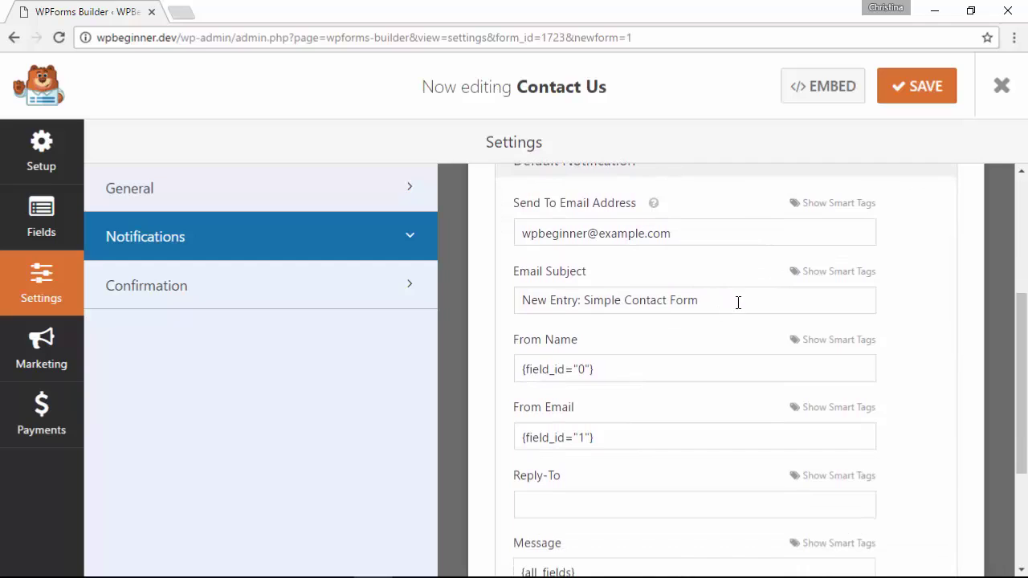
{"action": "left_click_drag", "start_coordinate": [735, 302], "coordinate": [510, 299]}
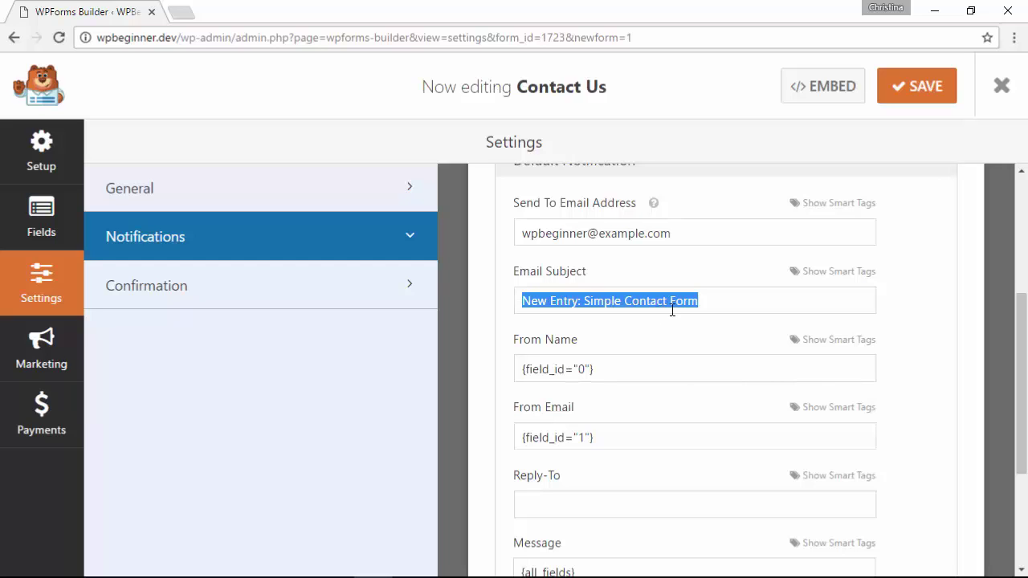
{"action": "scroll", "coordinate": [672, 310], "scroll_direction": "down", "scroll_amount": 1}
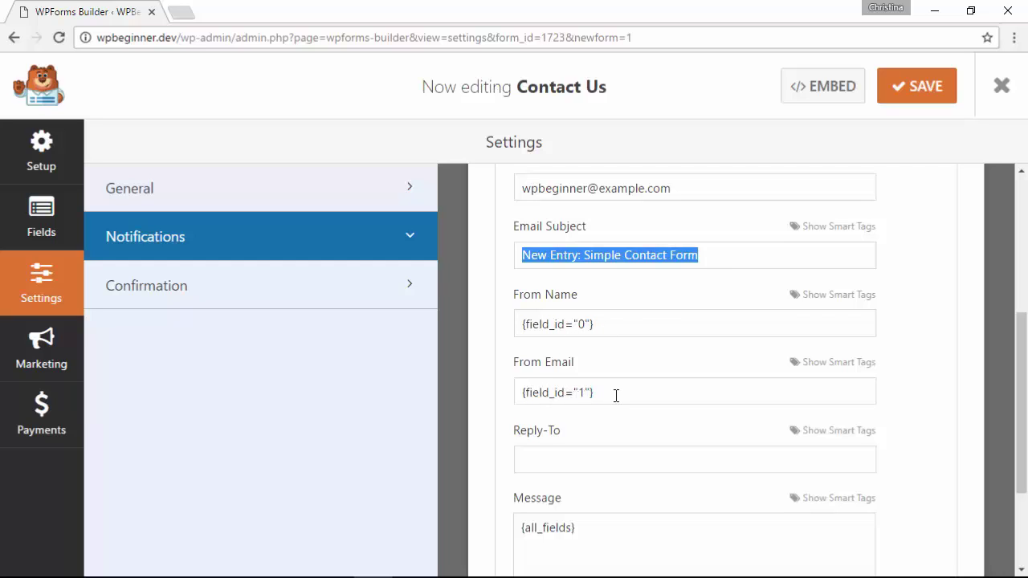
{"action": "scroll", "coordinate": [615, 395], "scroll_direction": "down", "scroll_amount": 4}
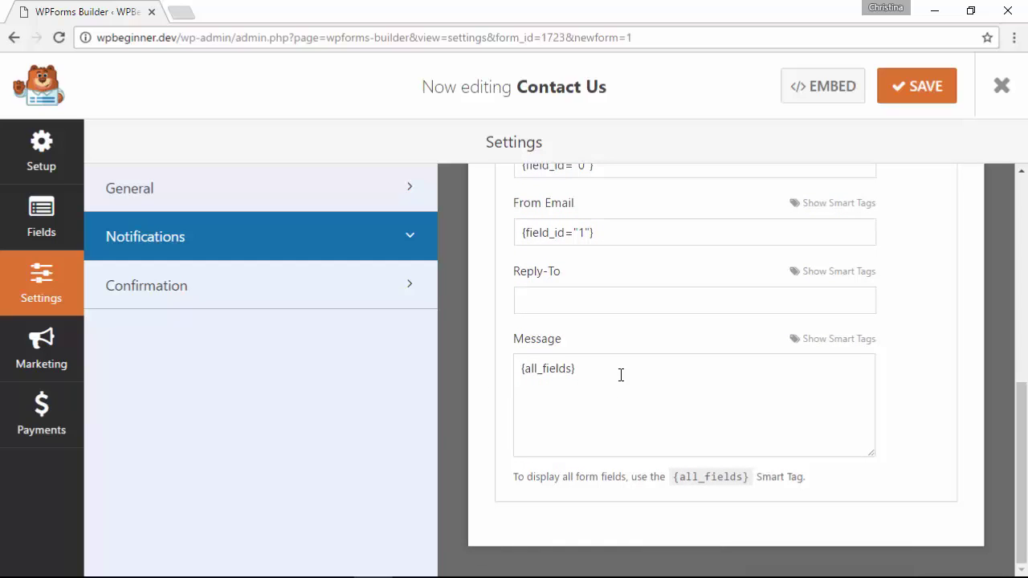
{"action": "scroll", "coordinate": [619, 374], "scroll_direction": "up", "scroll_amount": 4}
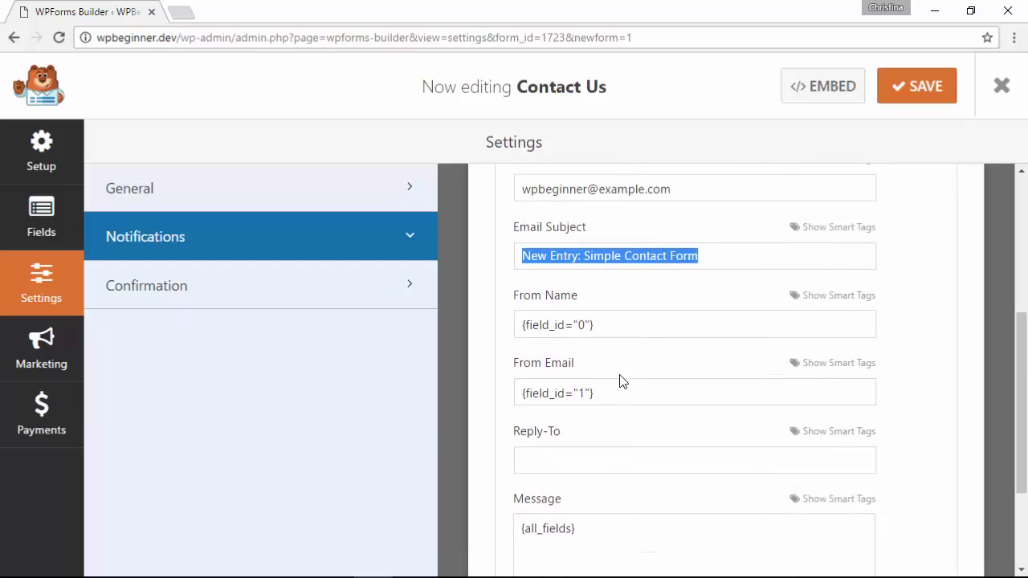
- Try the Show Page confirmation type and look through its page list
{"action": "left_click", "coordinate": [238, 296]}
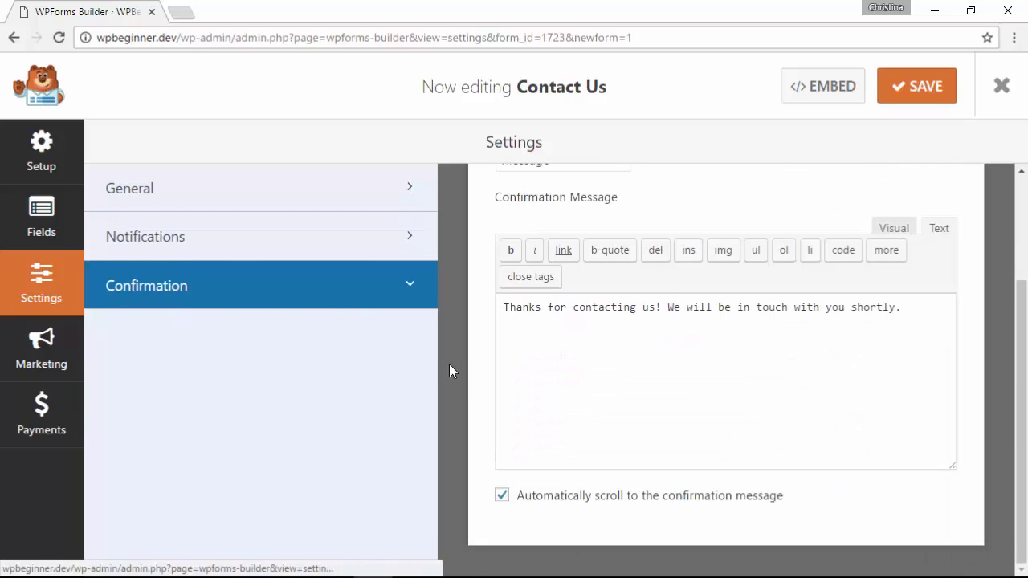
{"action": "scroll", "coordinate": [471, 384], "scroll_direction": "up", "scroll_amount": 1}
{"action": "scroll", "coordinate": [471, 387], "scroll_direction": "up", "scroll_amount": 1}
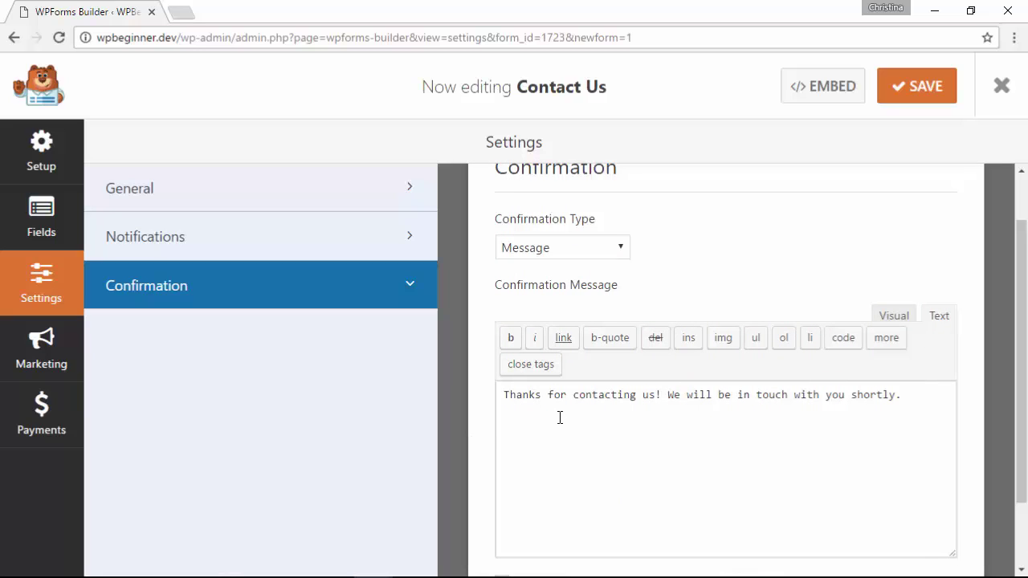
{"action": "left_click", "coordinate": [567, 248]}
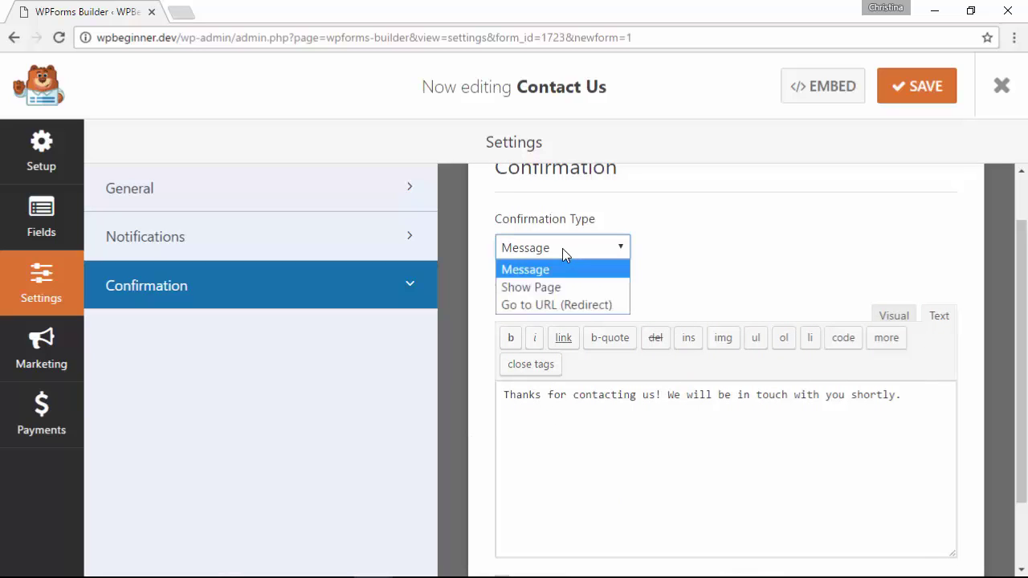
{"action": "left_click", "coordinate": [532, 289]}
{"action": "left_click", "coordinate": [562, 378]}
{"action": "left_click", "coordinate": [714, 293]}
- Set the confirmation type to Message, keeping the default thank-you text
{"action": "left_click", "coordinate": [590, 318]}
{"action": "left_click", "coordinate": [567, 373]}
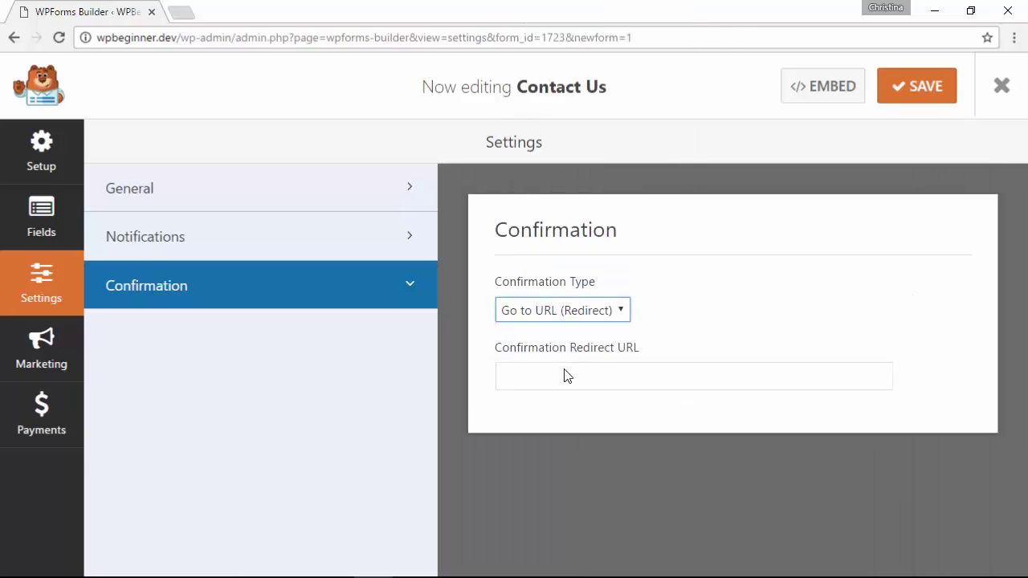
{"action": "left_click", "coordinate": [565, 375]}
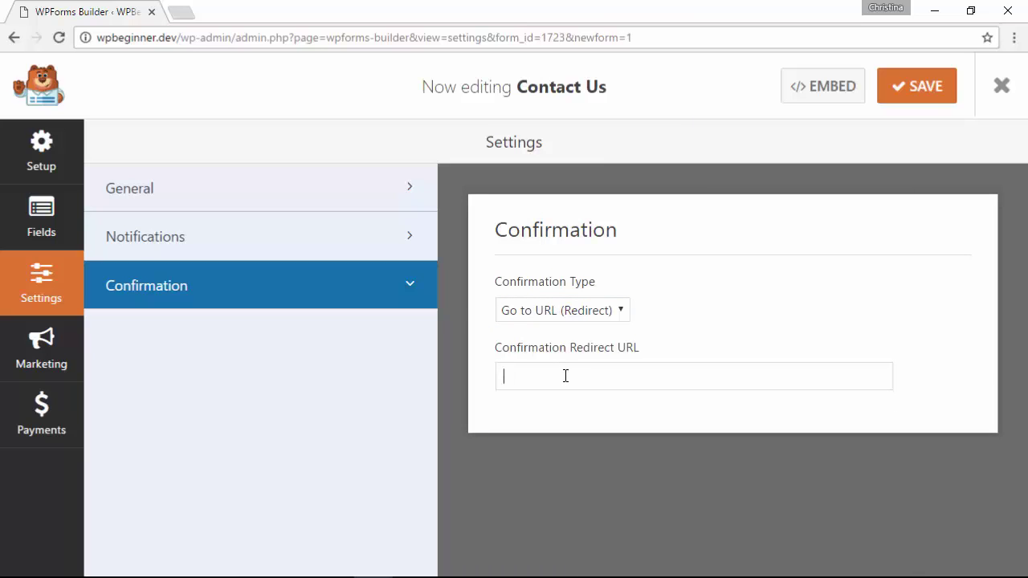
{"action": "left_click", "coordinate": [557, 310]}
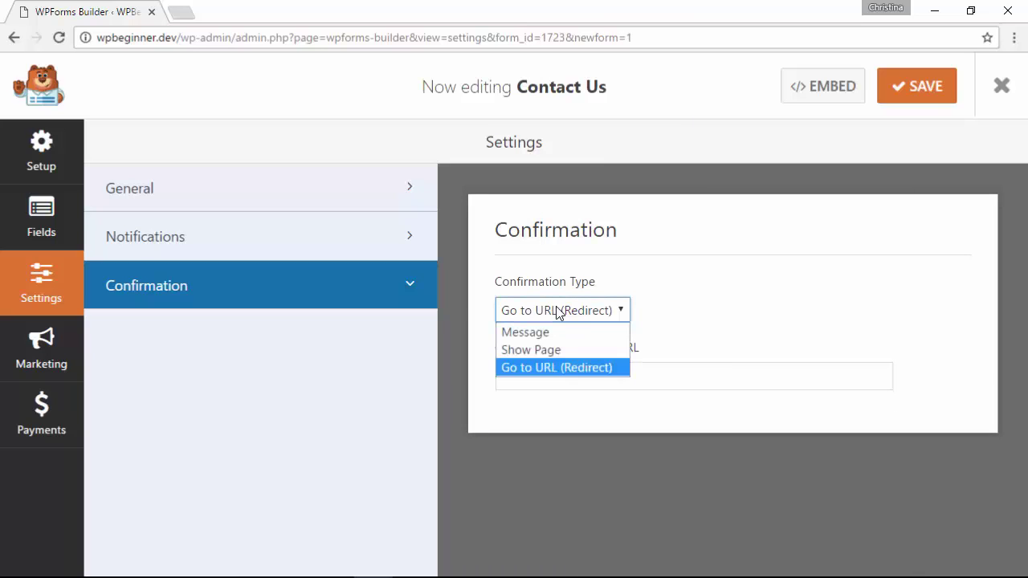
{"action": "left_click", "coordinate": [534, 336]}
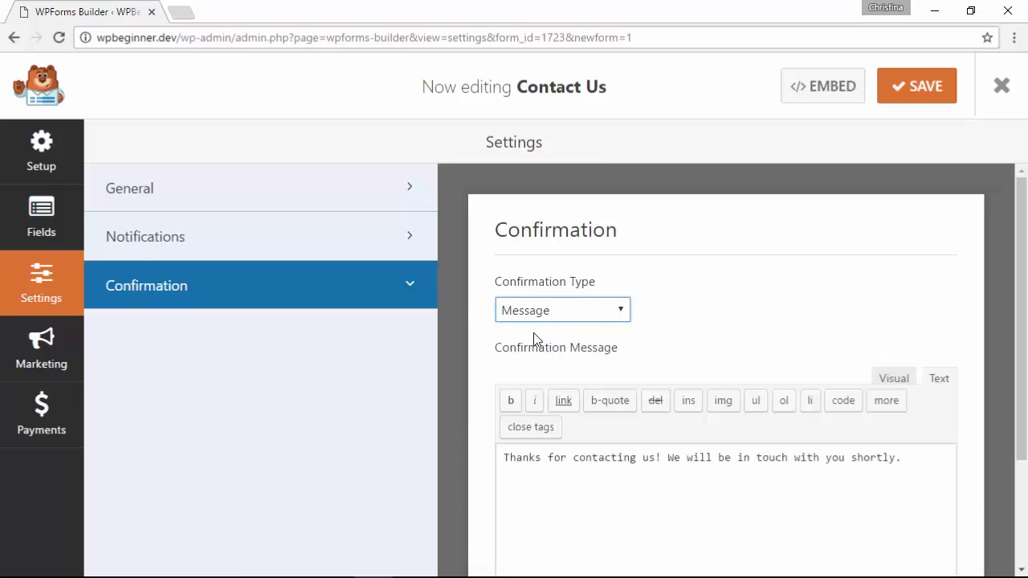
{"action": "scroll", "coordinate": [718, 329], "scroll_direction": "down", "scroll_amount": 2}
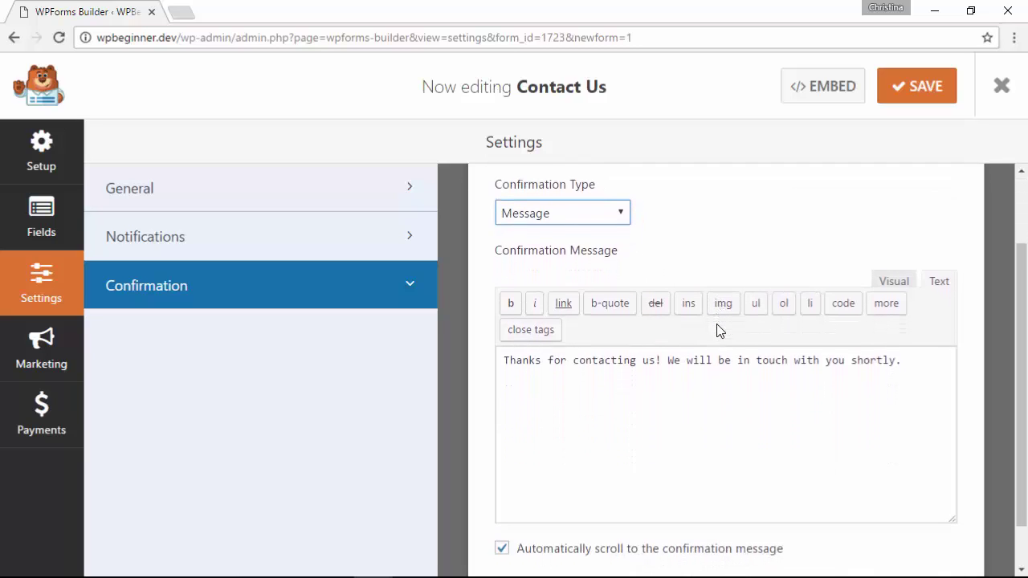
{"action": "scroll", "coordinate": [693, 389], "scroll_direction": "down", "scroll_amount": 1}
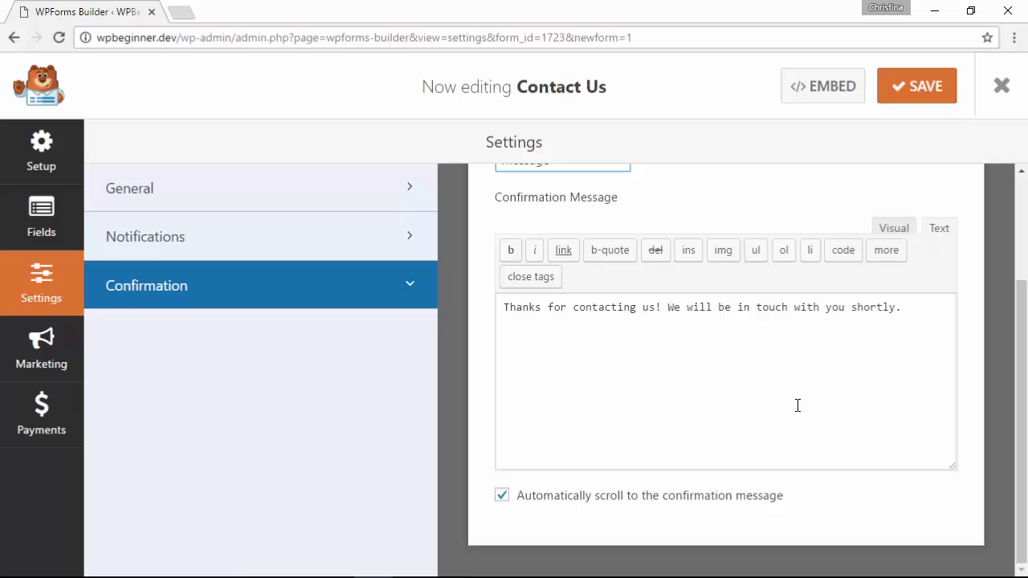
- Save the Contact Us form, close the builder, and go to Pages > All Pages
{"action": "left_click", "coordinate": [918, 91]}
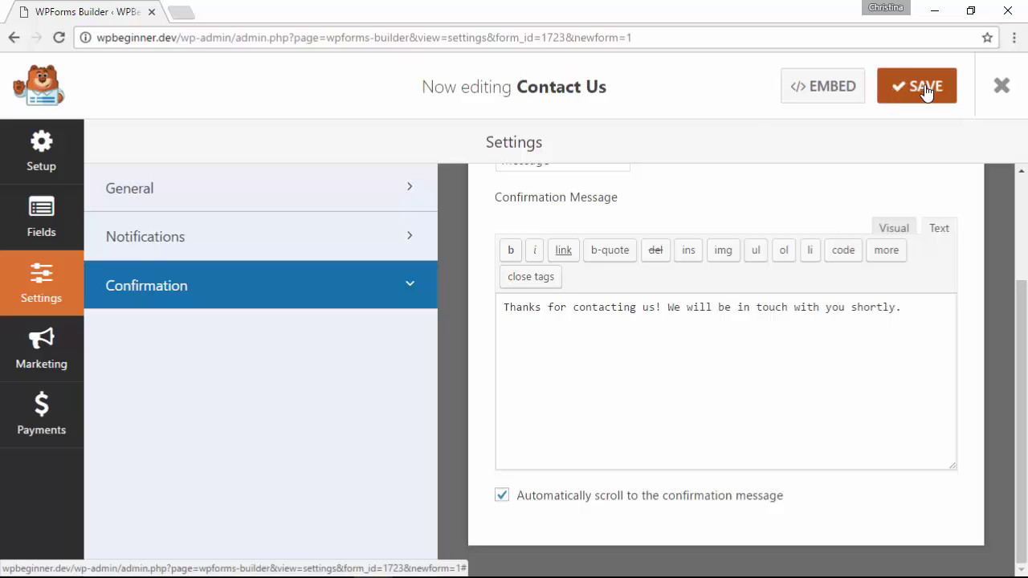
{"action": "left_click", "coordinate": [1002, 92]}
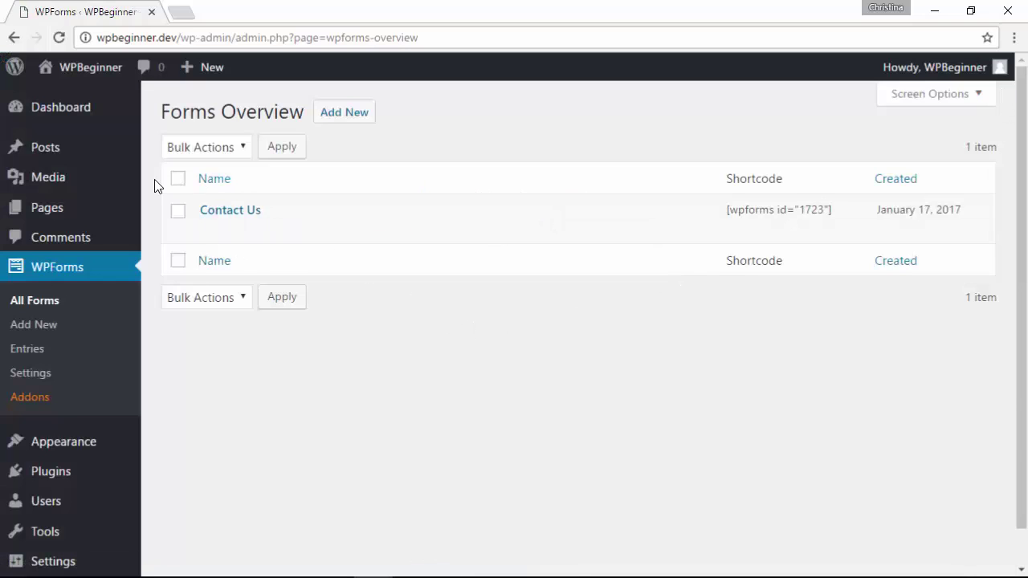
{"action": "mouse_move", "coordinate": [61, 213]}
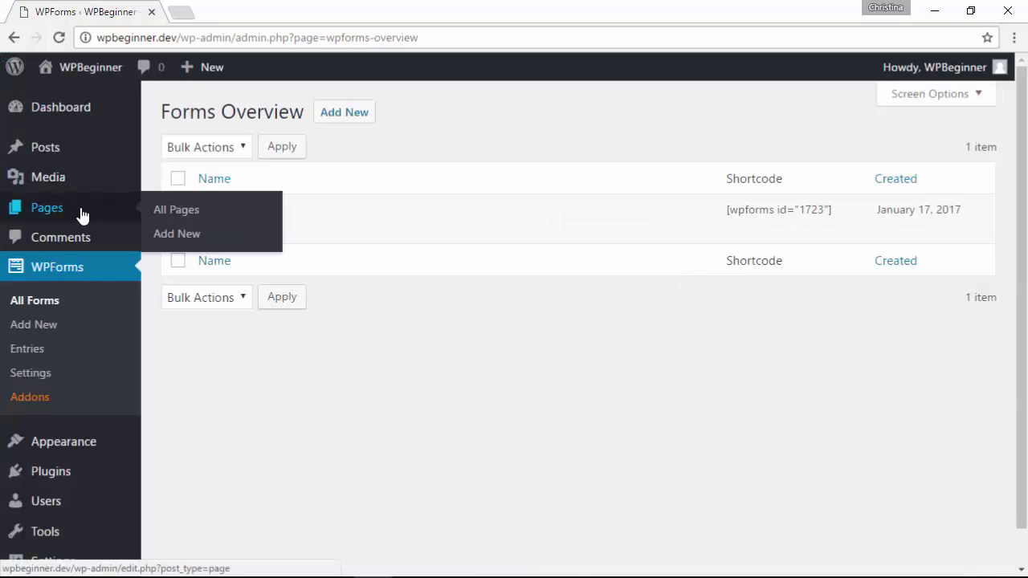
{"action": "left_click", "coordinate": [167, 213]}
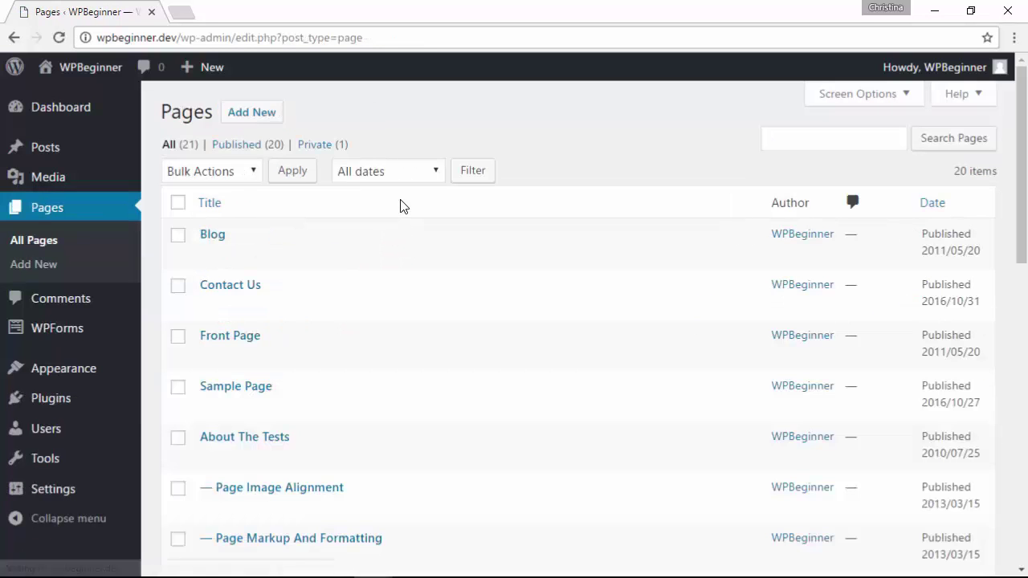
- Insert the Contact Us form shortcode [wpforms id="1723"] into the Contact Us page and update it
{"action": "mouse_move", "coordinate": [236, 301]}
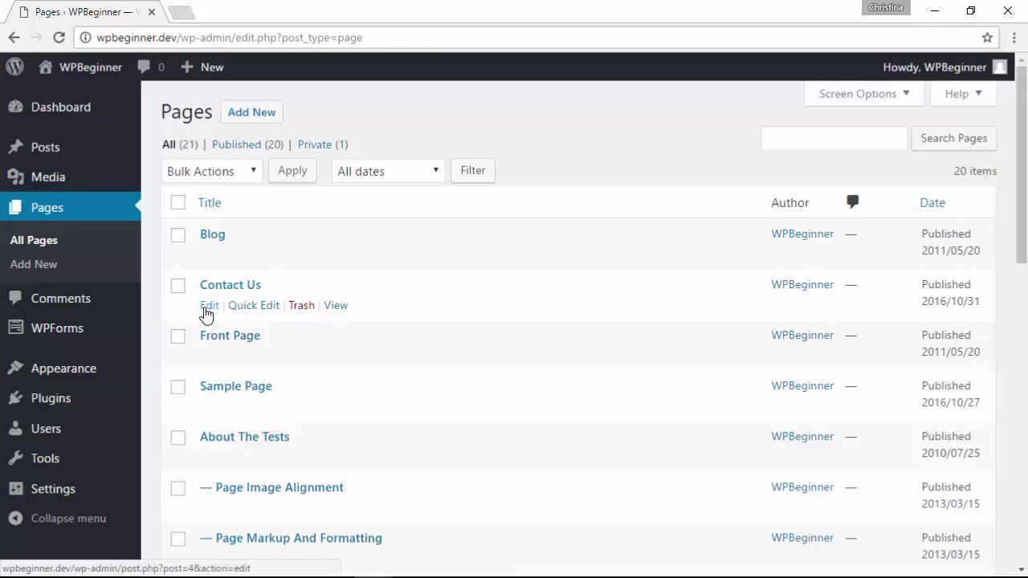
{"action": "left_click", "coordinate": [208, 310]}
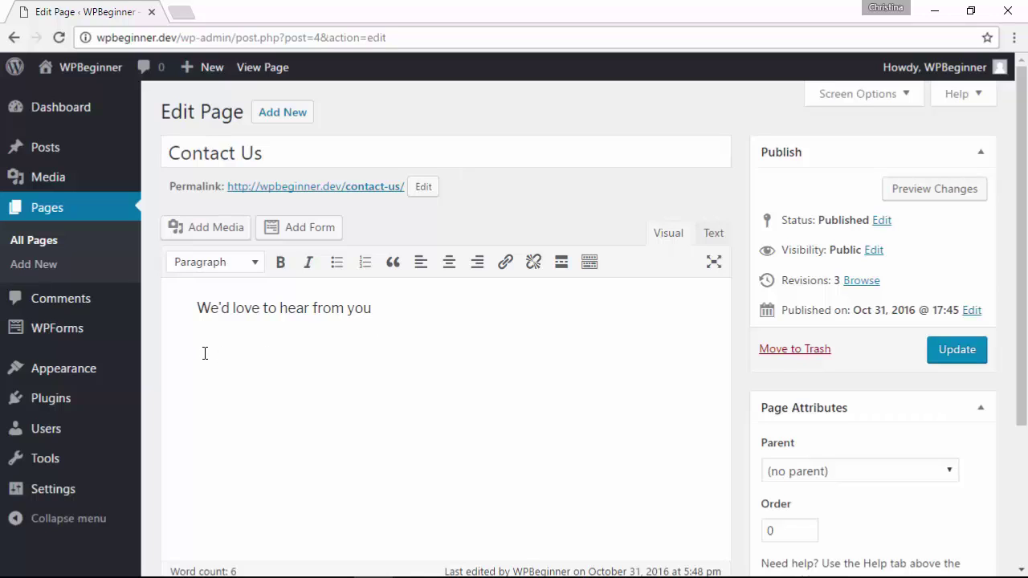
{"action": "left_click", "coordinate": [307, 237]}
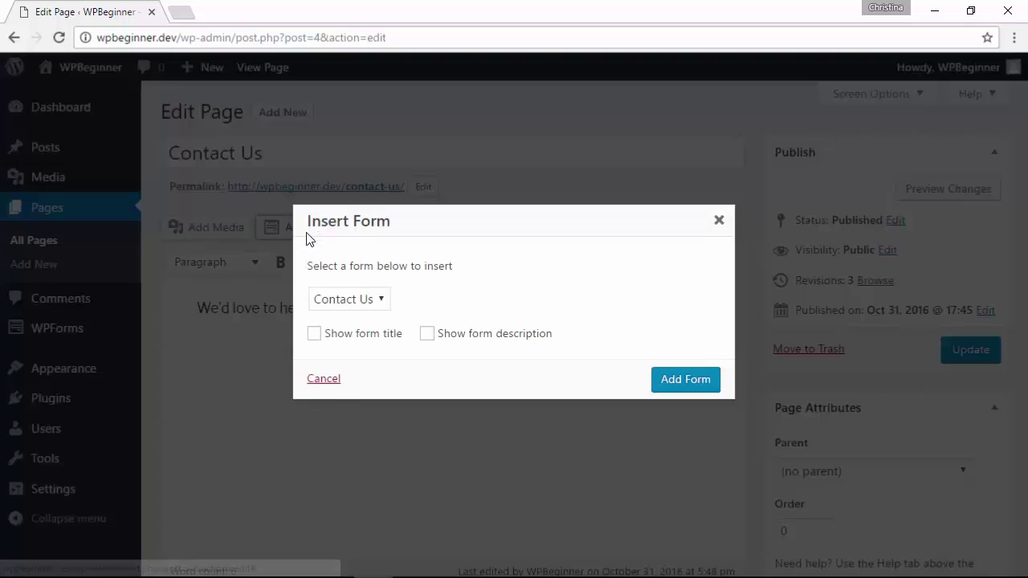
{"action": "left_click", "coordinate": [340, 300]}
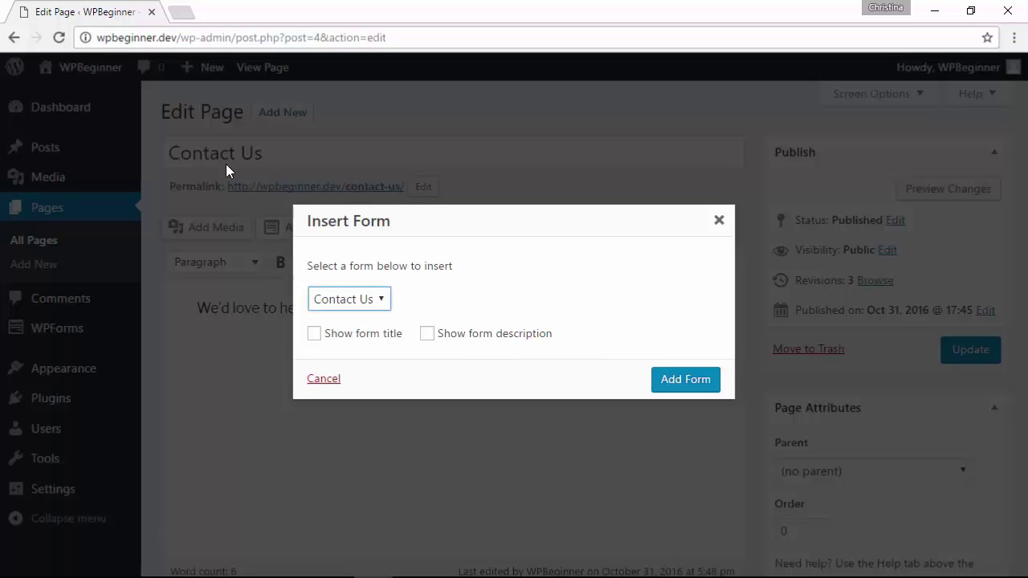
{"action": "left_click", "coordinate": [680, 383]}
{"action": "left_click_drag", "start_coordinate": [330, 353], "coordinate": [196, 354]}
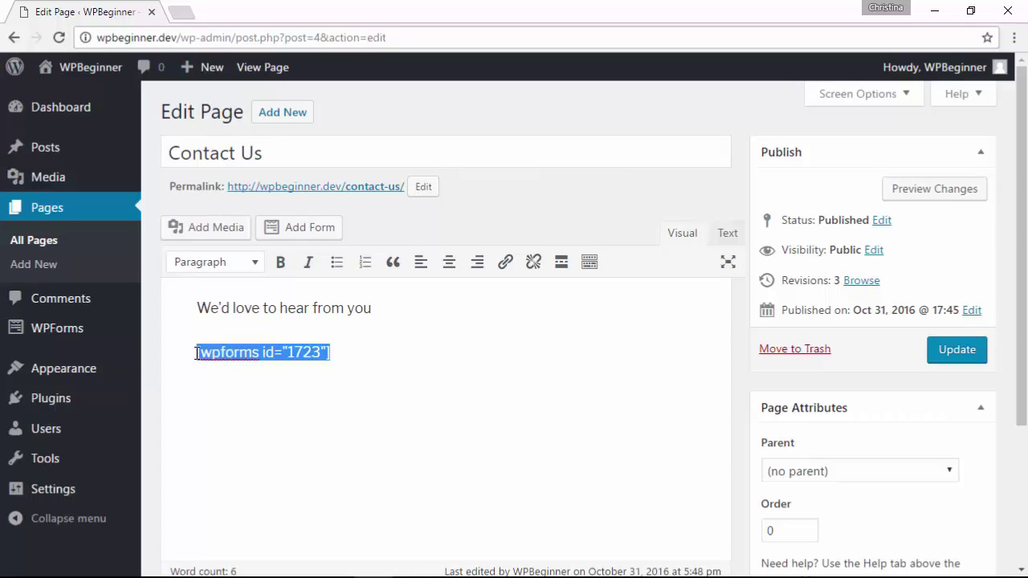
{"action": "left_click", "coordinate": [338, 349]}
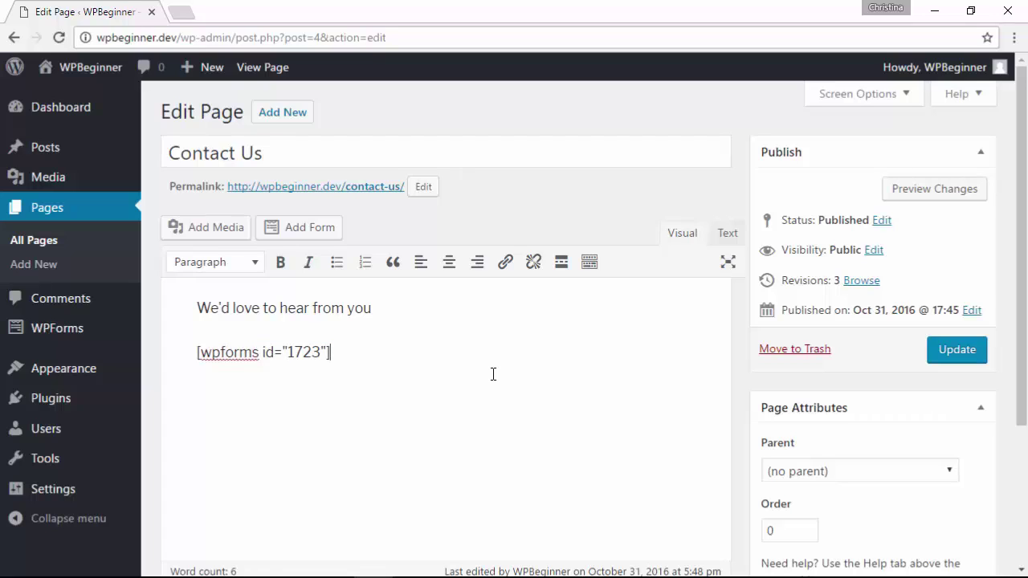
{"action": "left_click", "coordinate": [961, 358]}
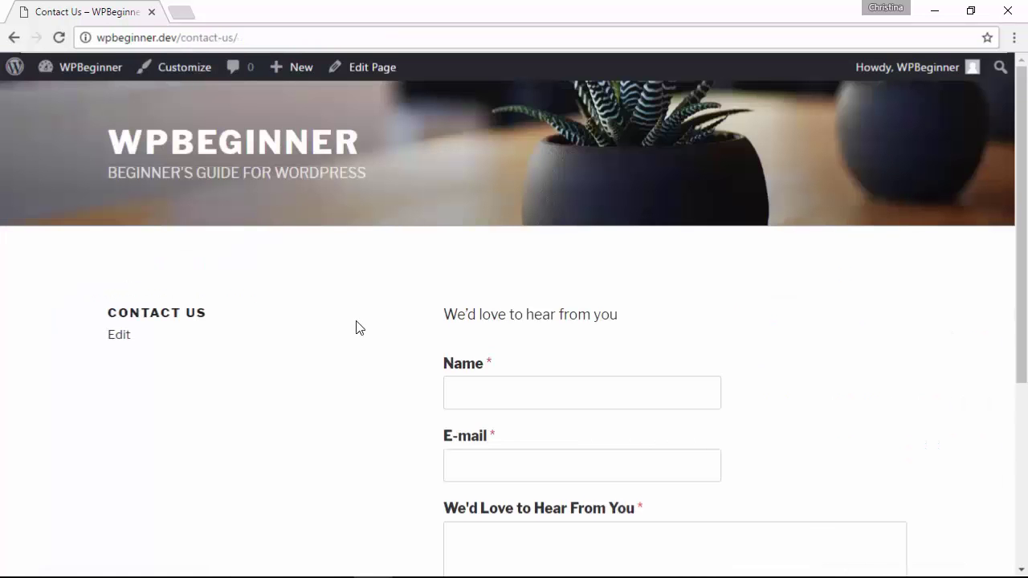
- Scroll the live Contact Us page and click into the form's Name field to test it
{"action": "scroll", "coordinate": [359, 328], "scroll_direction": "down", "scroll_amount": 3}
{"action": "scroll", "coordinate": [359, 328], "scroll_direction": "down", "scroll_amount": 1}
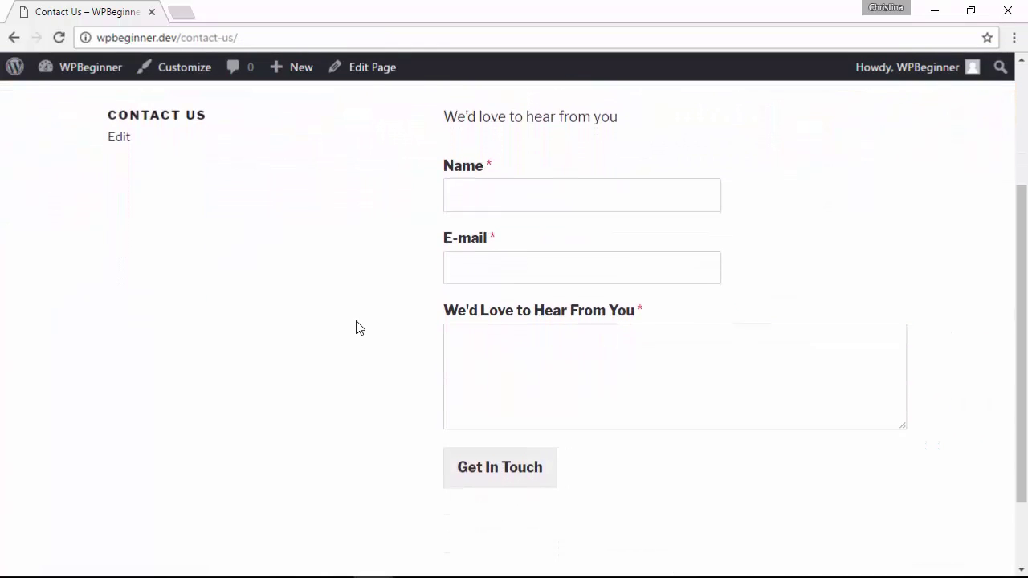
{"action": "left_click", "coordinate": [503, 204]}
{"action": "scroll", "coordinate": [502, 204], "scroll_direction": "up", "scroll_amount": 1}
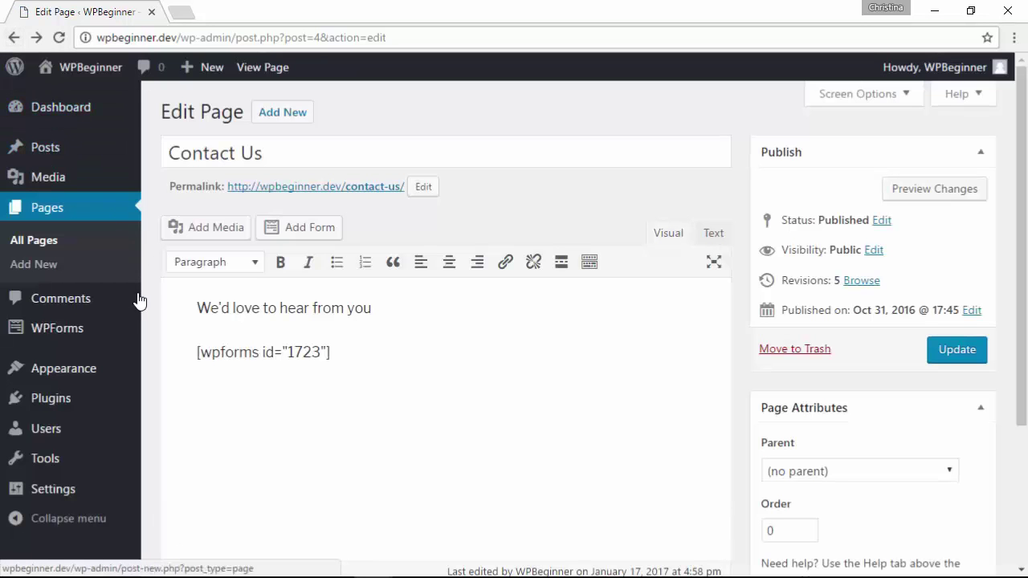
- In Appearance > Widgets, drag the WPForms widget into the Sidebar
{"action": "mouse_move", "coordinate": [84, 375]}
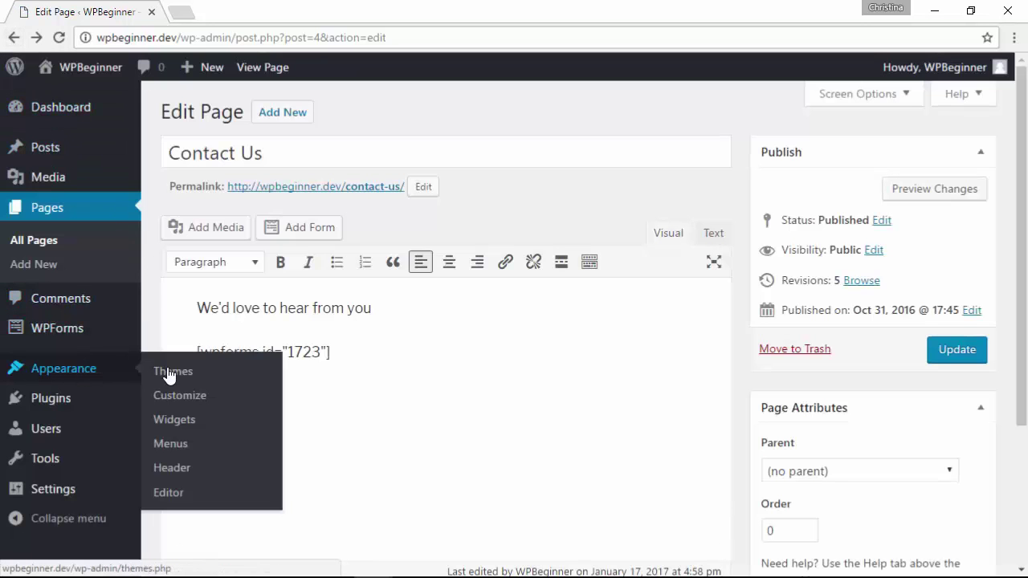
{"action": "left_click", "coordinate": [175, 420]}
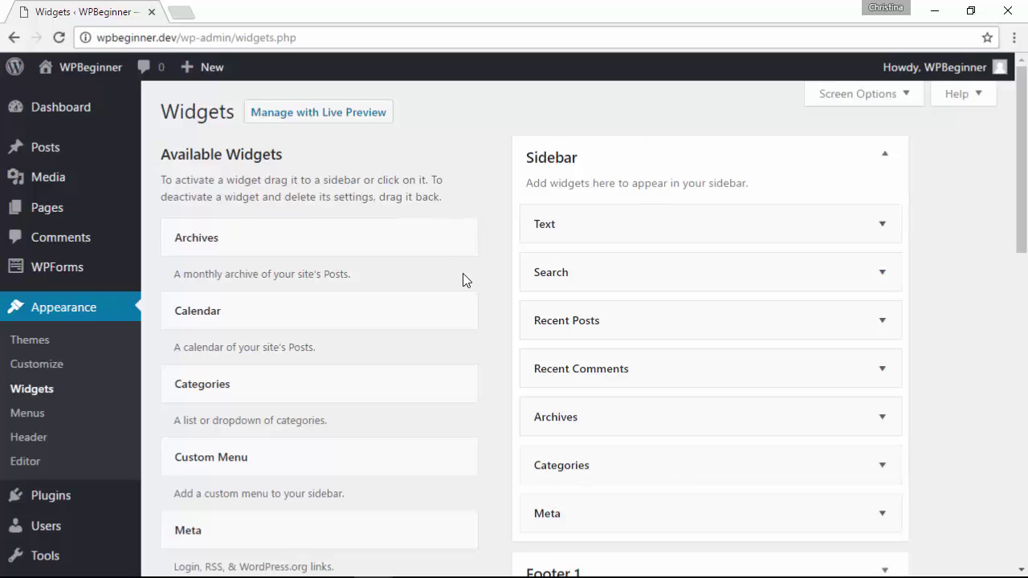
{"action": "scroll", "coordinate": [462, 277], "scroll_direction": "down", "scroll_amount": 2}
{"action": "scroll", "coordinate": [463, 279], "scroll_direction": "down", "scroll_amount": 5}
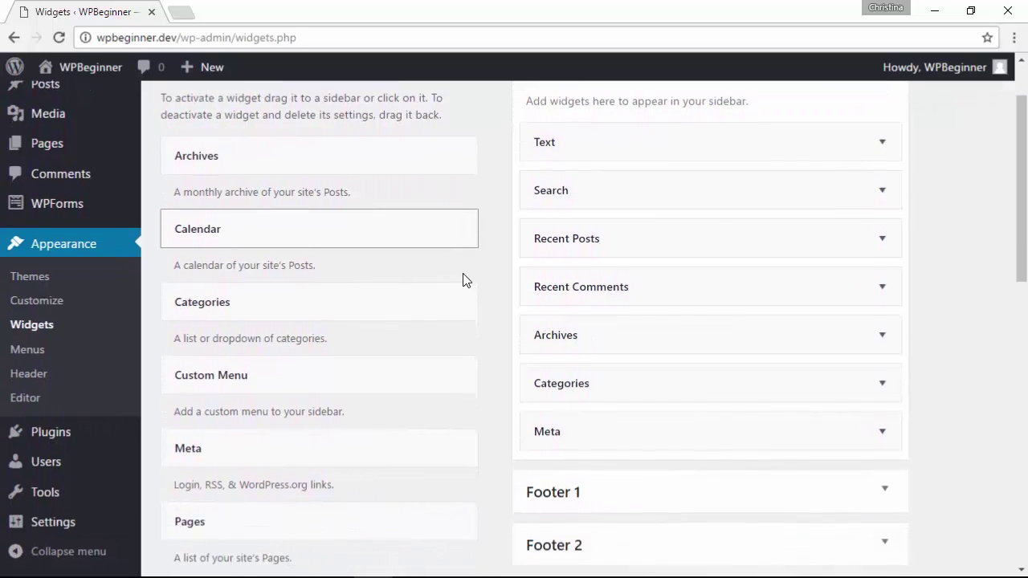
{"action": "scroll", "coordinate": [463, 279], "scroll_direction": "down", "scroll_amount": 8}
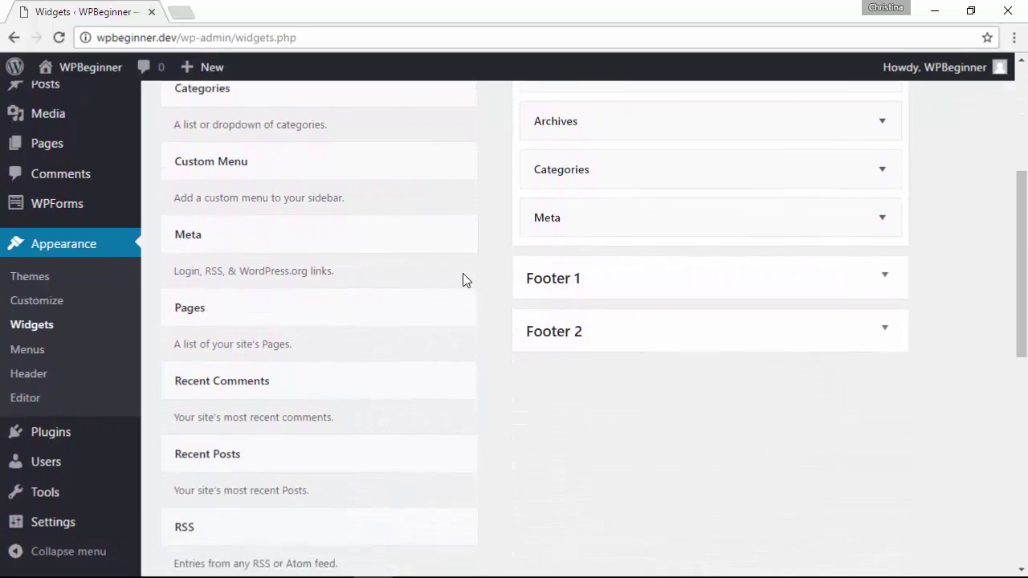
{"action": "scroll", "coordinate": [463, 280], "scroll_direction": "down", "scroll_amount": 6}
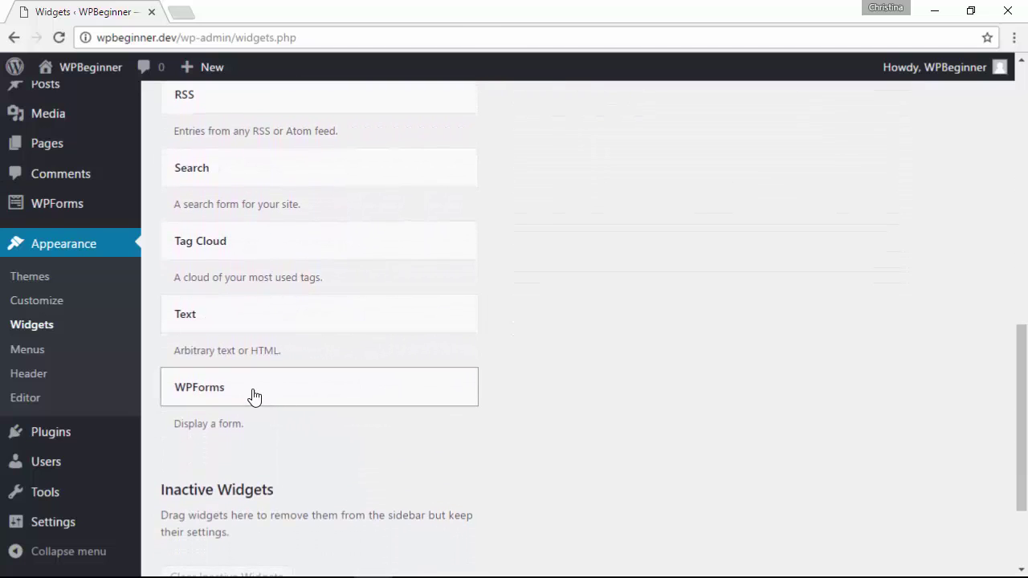
{"action": "left_click_drag", "start_coordinate": [246, 394], "coordinate": [608, 217]}
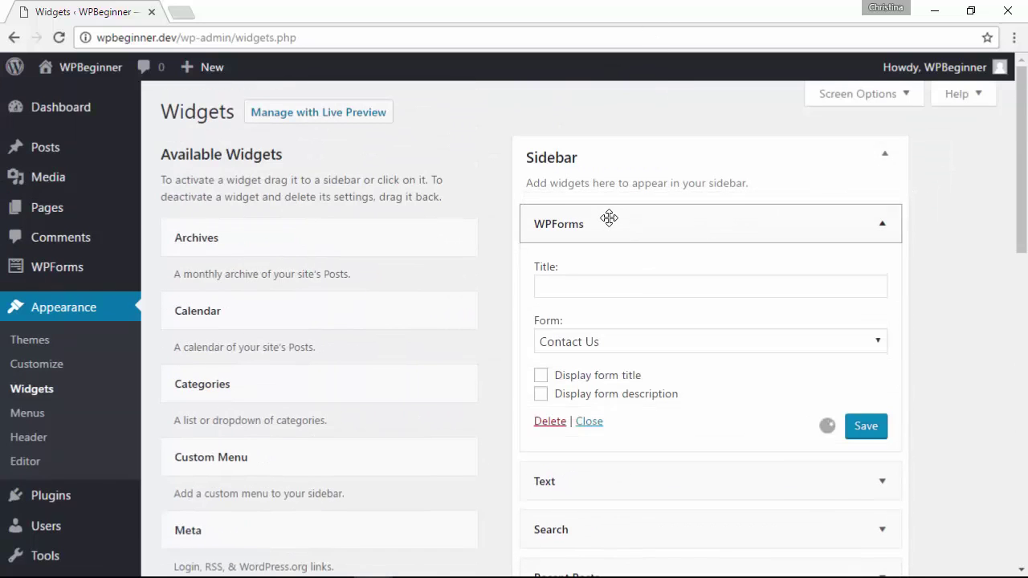
- Title the sidebar widget 'Contact Us' and save it
{"action": "left_click", "coordinate": [575, 287]}
{"action": "type", "text": "Contac"}
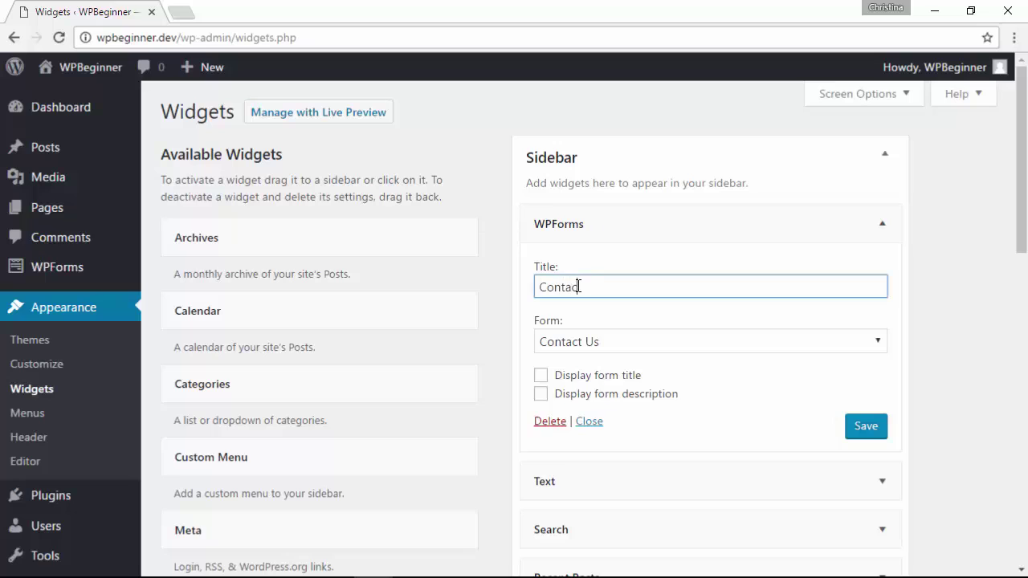
{"action": "type", "text": "t Us"}
{"action": "left_click", "coordinate": [865, 432]}
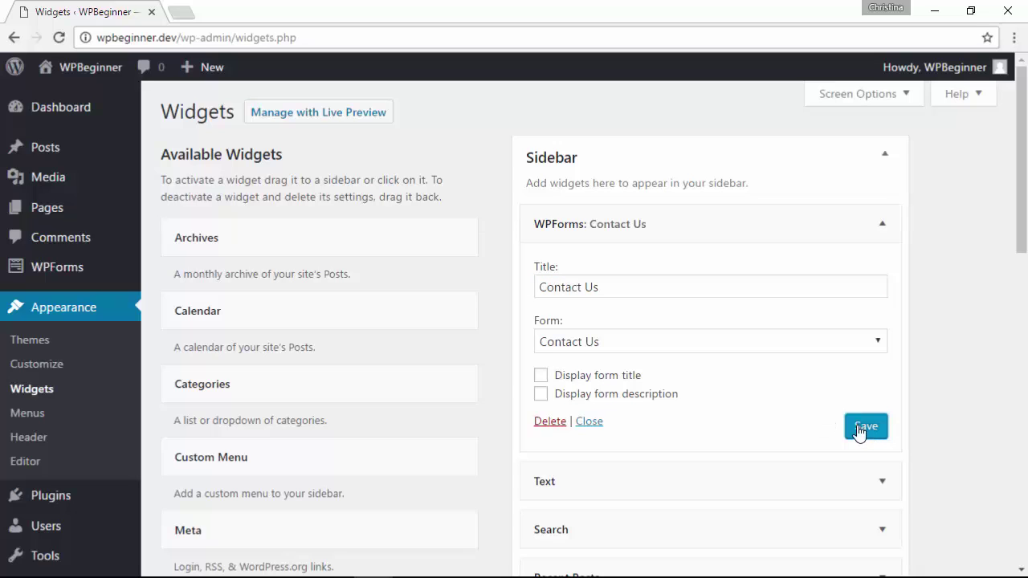
{"action": "mouse_move", "coordinate": [90, 68]}
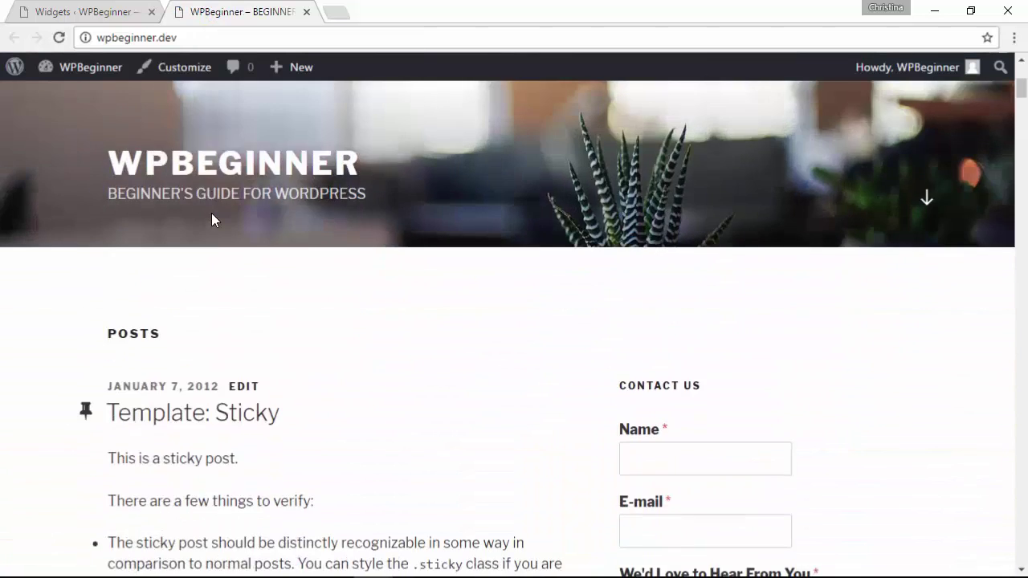
{"action": "scroll", "coordinate": [498, 291], "scroll_direction": "down", "scroll_amount": 1}
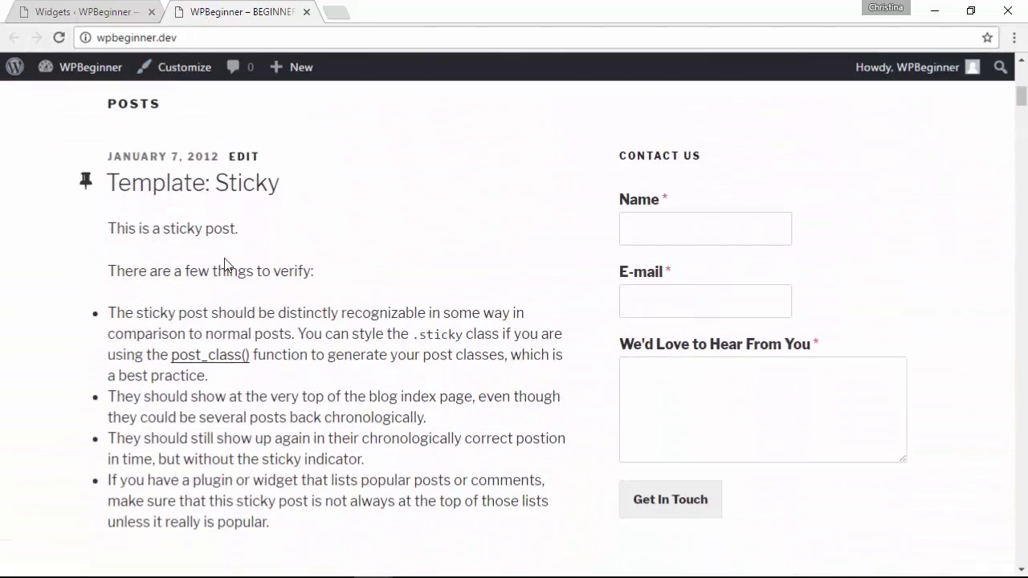